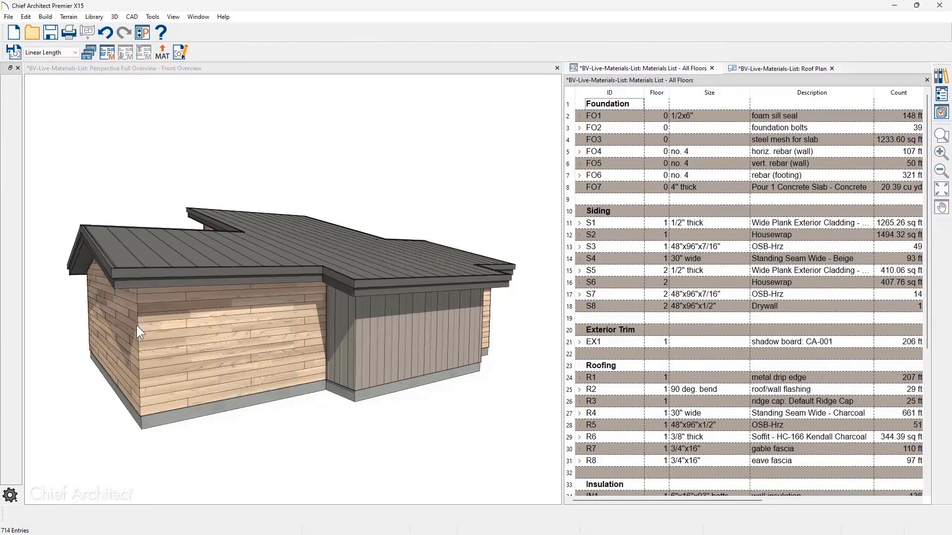
# - Rebuild the house foundation as Walls with Footings from the 3D view
pyautogui.click(136, 326)
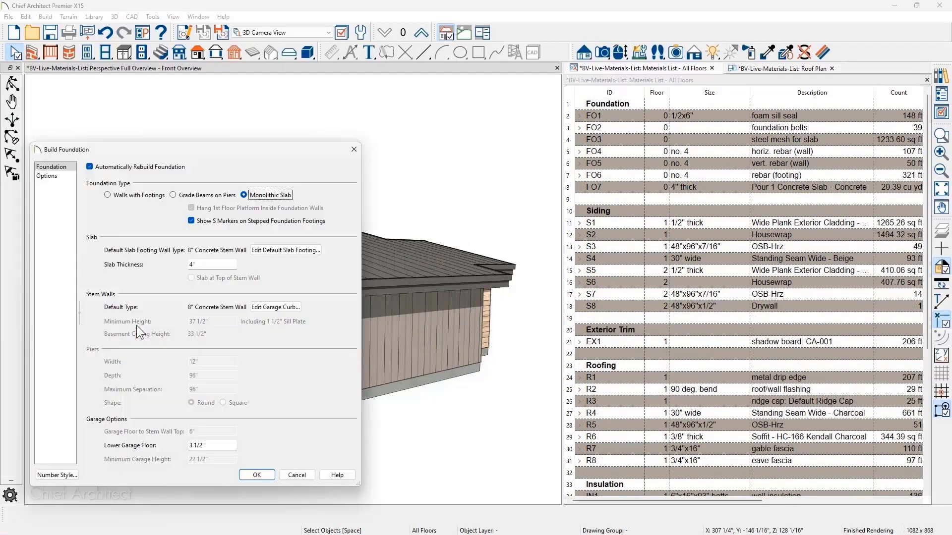
pyautogui.click(108, 196)
pyautogui.click(257, 476)
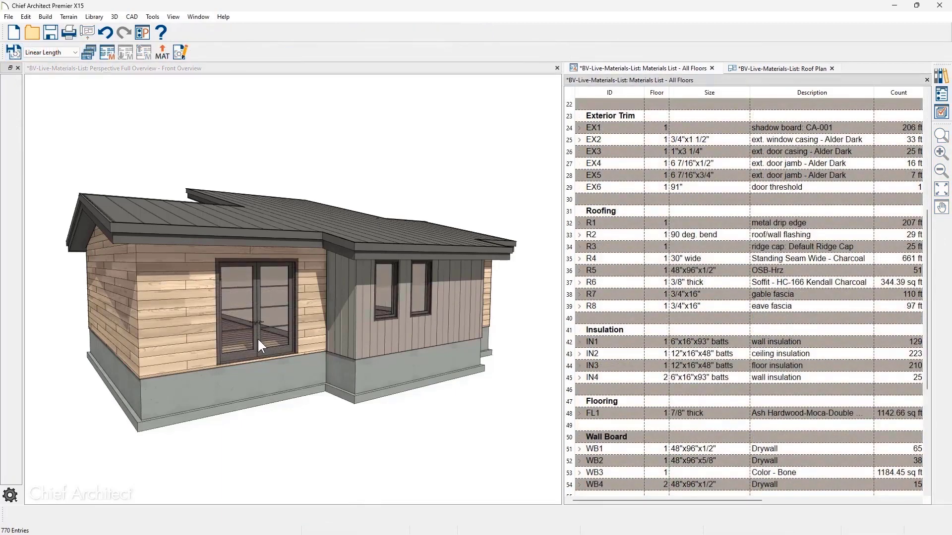
# - Set the Fixed Glass windows price to $550.00 each in the Materials List
pyautogui.scroll(-6, 645, 310)
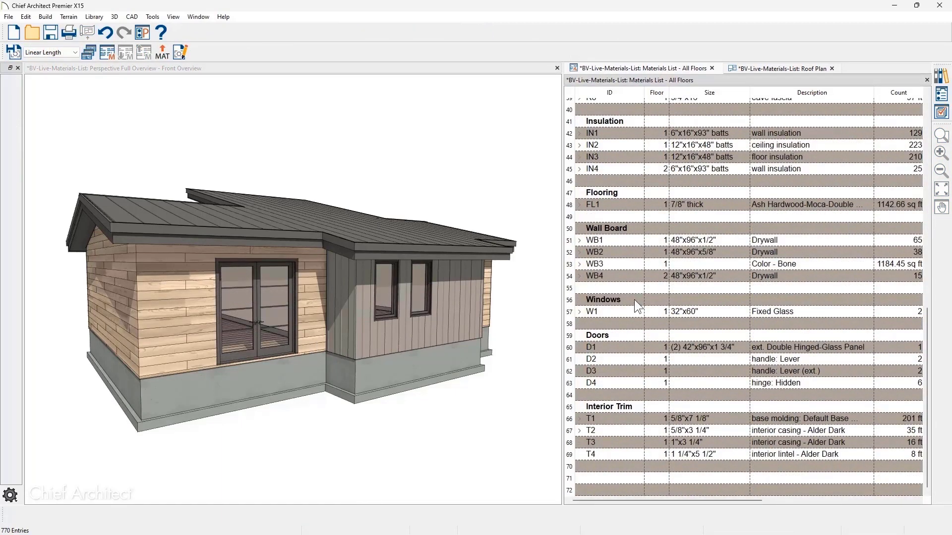
pyautogui.click(634, 312)
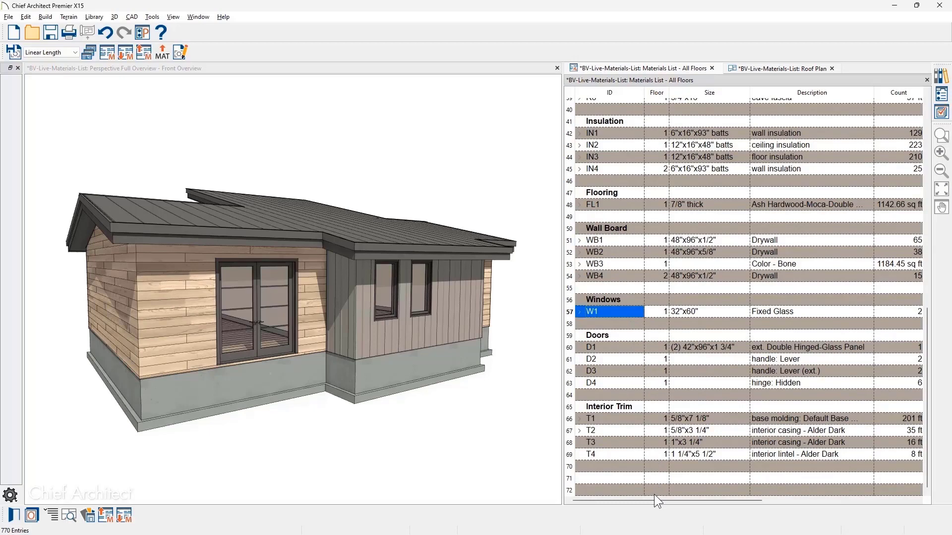
pyautogui.moveTo(653, 499); pyautogui.dragTo(768, 496)
pyautogui.click(817, 311)
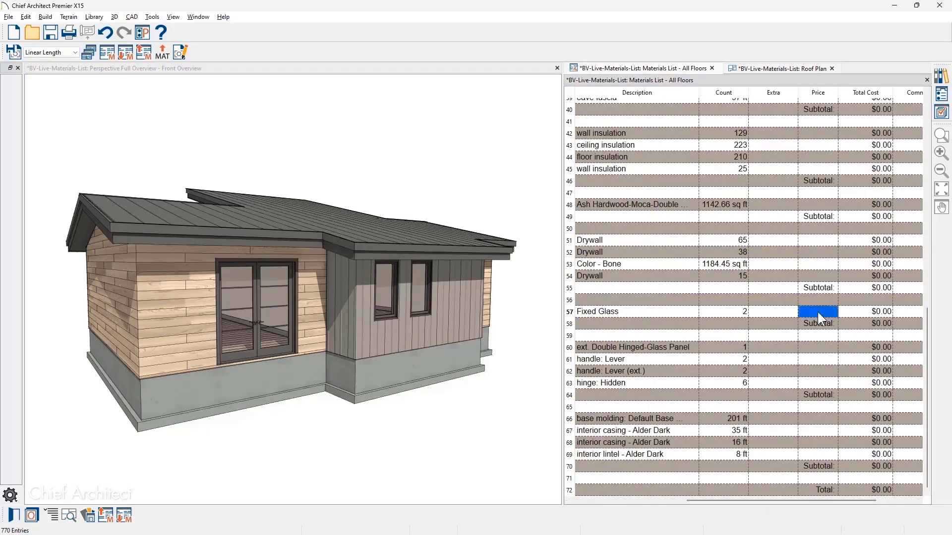
pyautogui.click(817, 312)
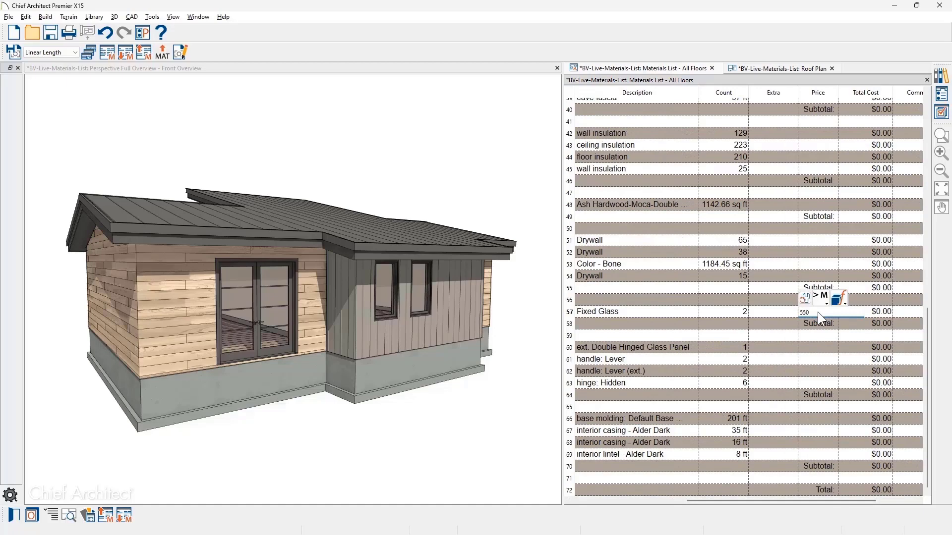
pyautogui.press('Return')
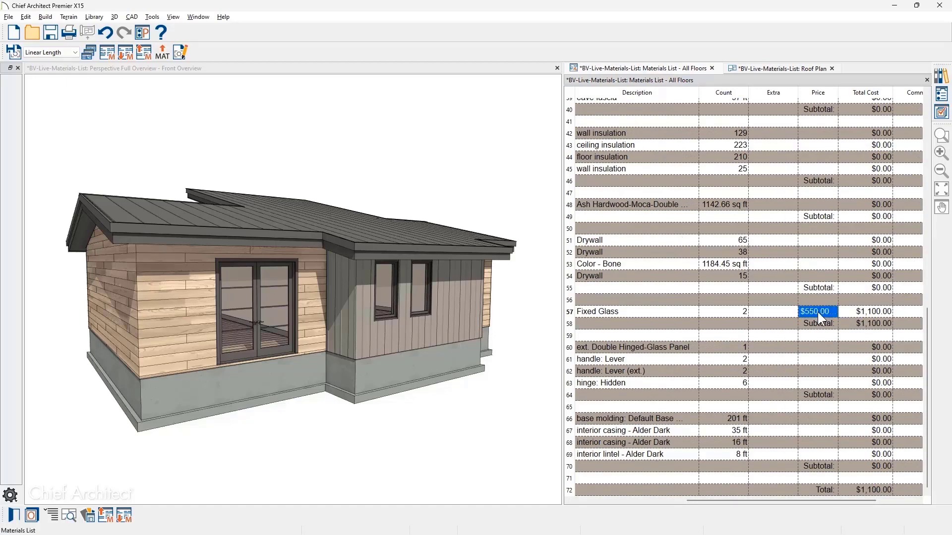
# - Generate a new all-floors materials report and view it in the Project Browser
pyautogui.click(152, 16)
pyautogui.moveTo(174, 154)
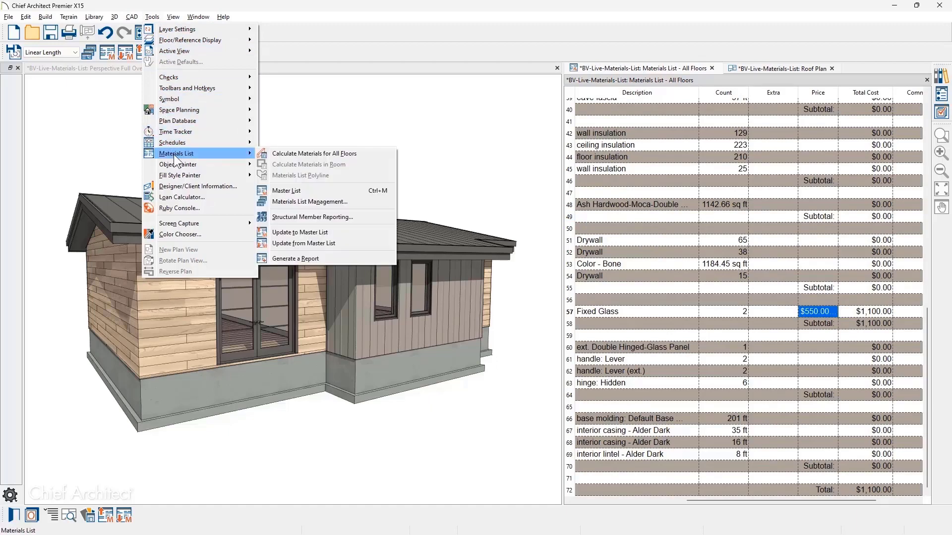
pyautogui.click(332, 259)
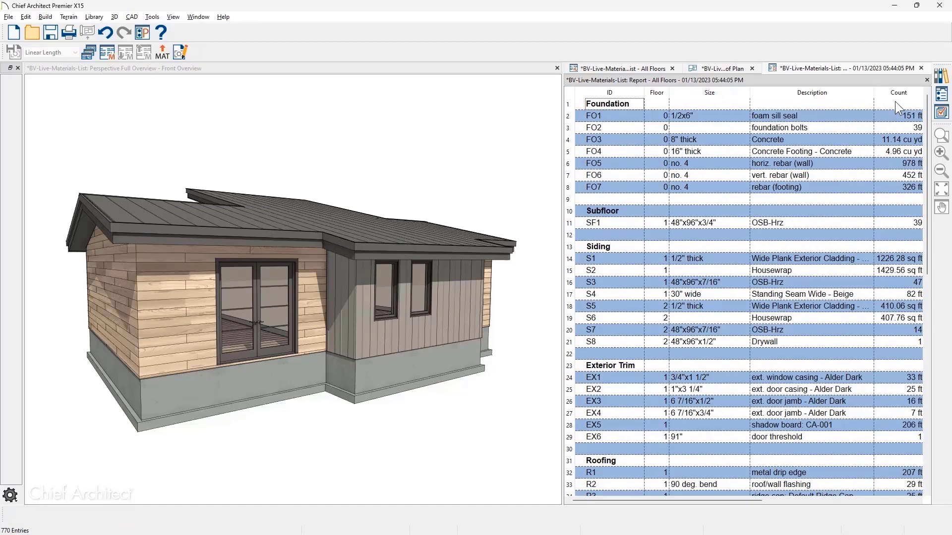
pyautogui.click(942, 94)
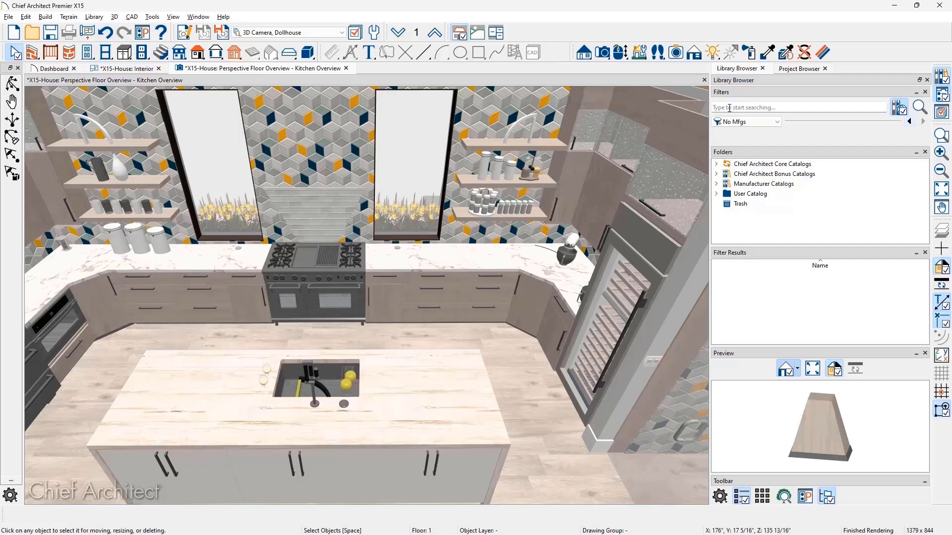
# - Filter the Library Browser by the text 'hood', showing 2502 results
pyautogui.click(730, 107)
pyautogui.write('hood')
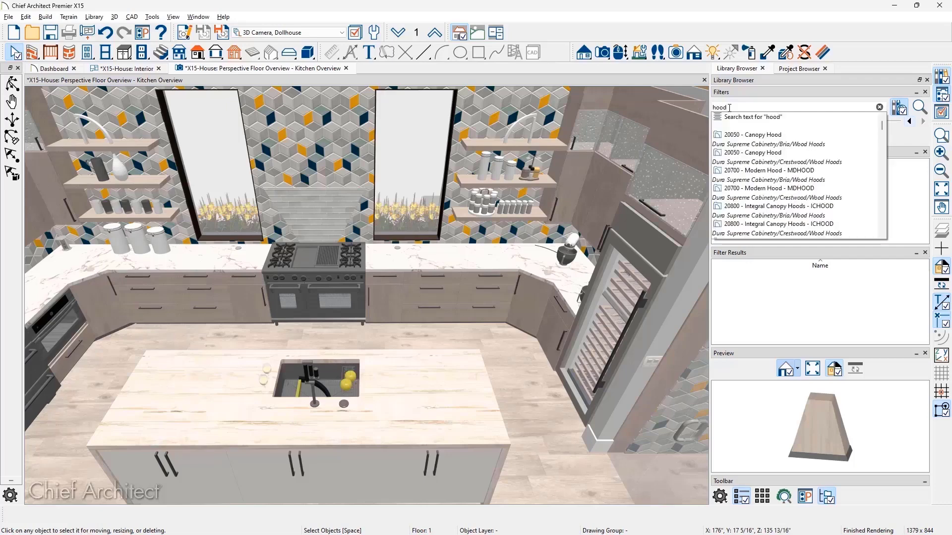
pyautogui.click(764, 117)
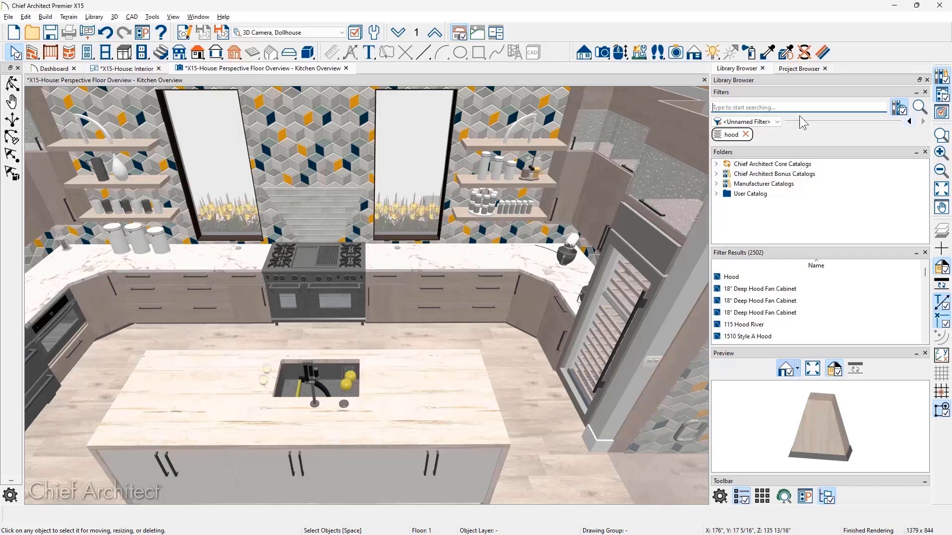
# - Add the Favorites tag in Advanced Search and search, narrowing results to 6 items
pyautogui.click(919, 108)
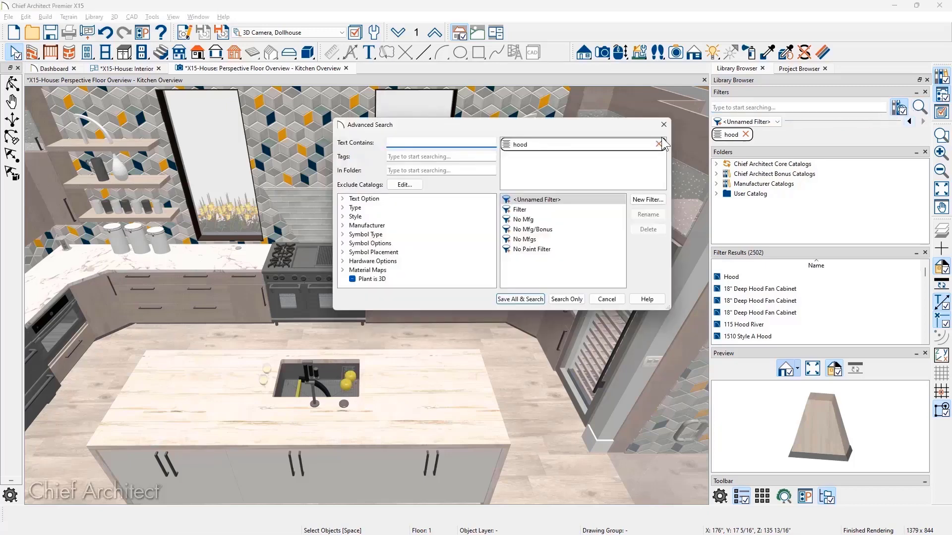
pyautogui.click(475, 156)
pyautogui.write('fa')
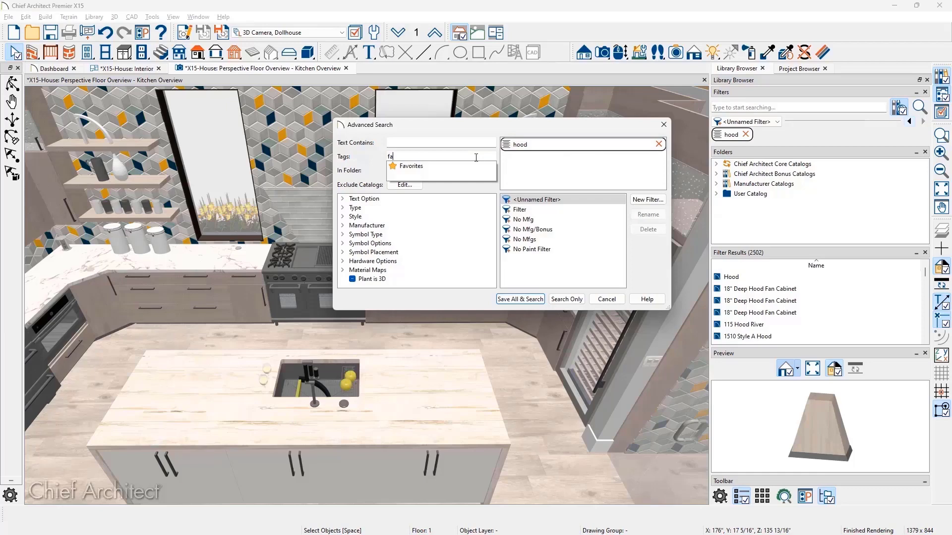
pyautogui.click(466, 165)
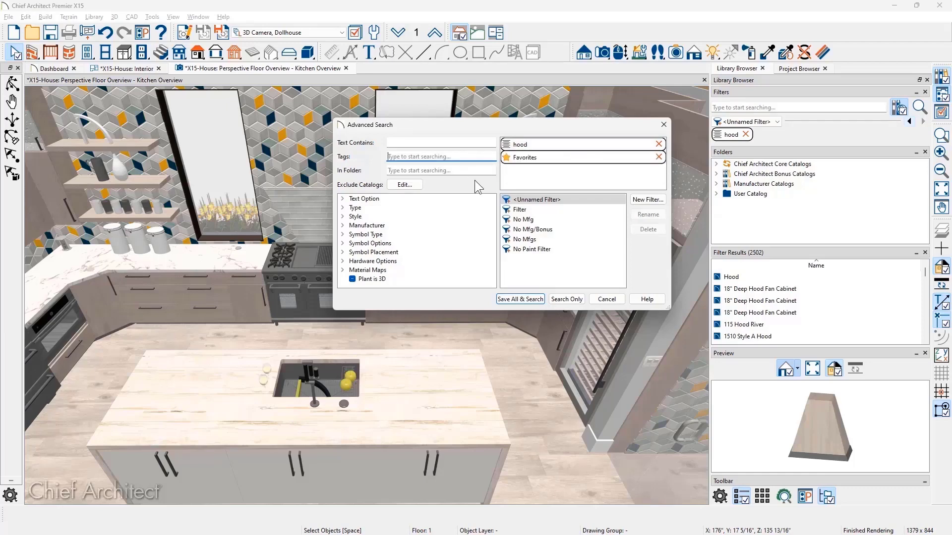
pyautogui.click(558, 299)
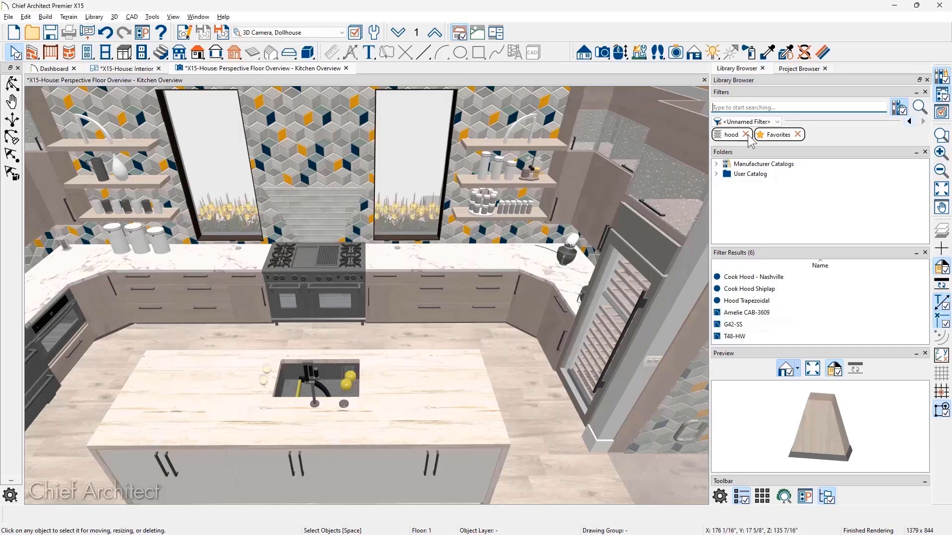
# - Remove the Favorites filter, then restore it with the back arrow
pyautogui.click(777, 122)
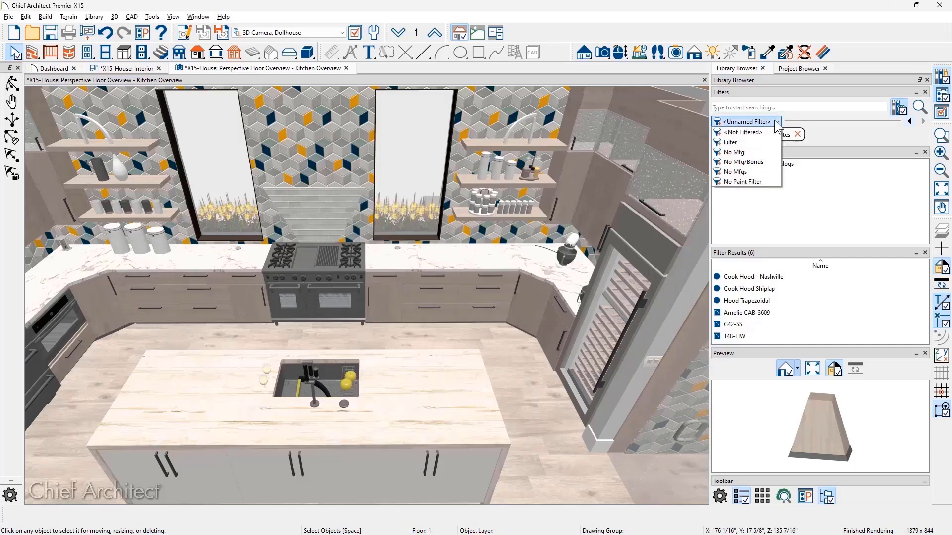
pyautogui.click(777, 122)
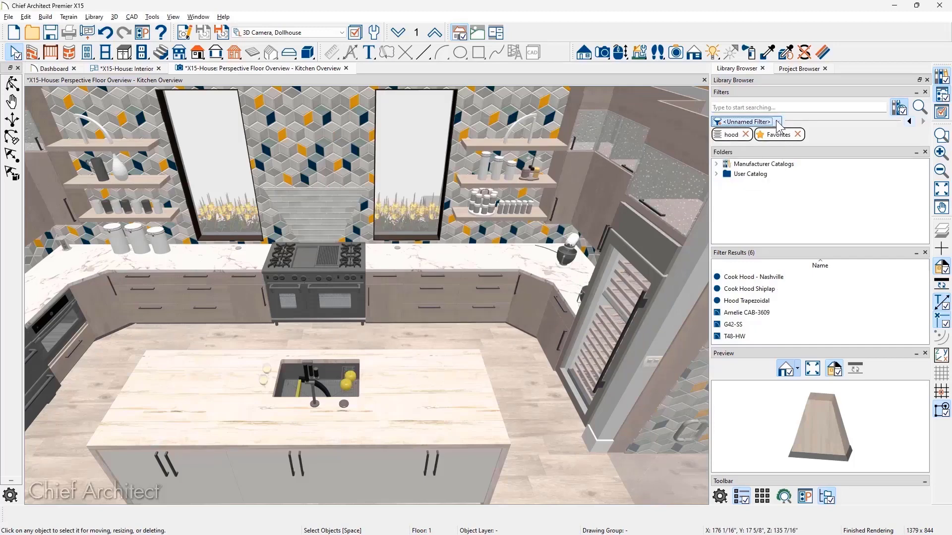
pyautogui.click(799, 134)
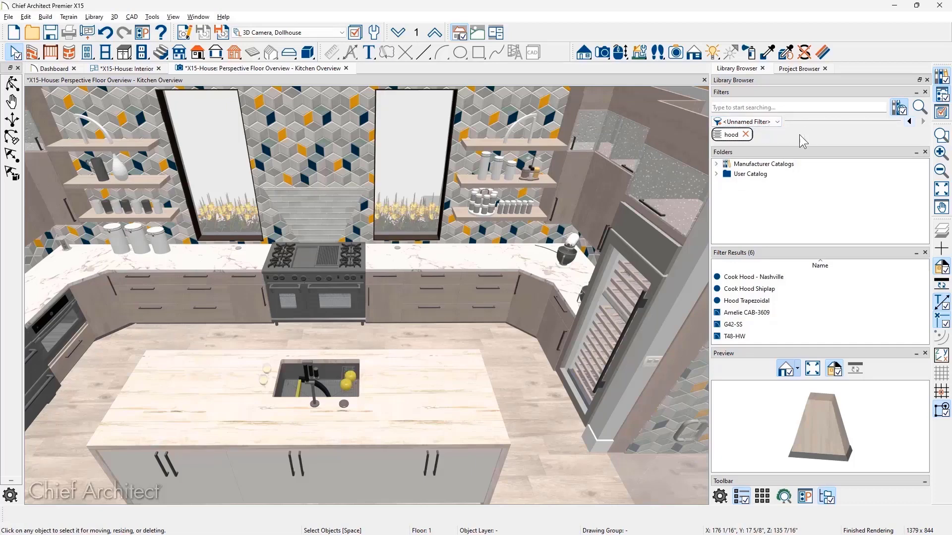
pyautogui.click(909, 121)
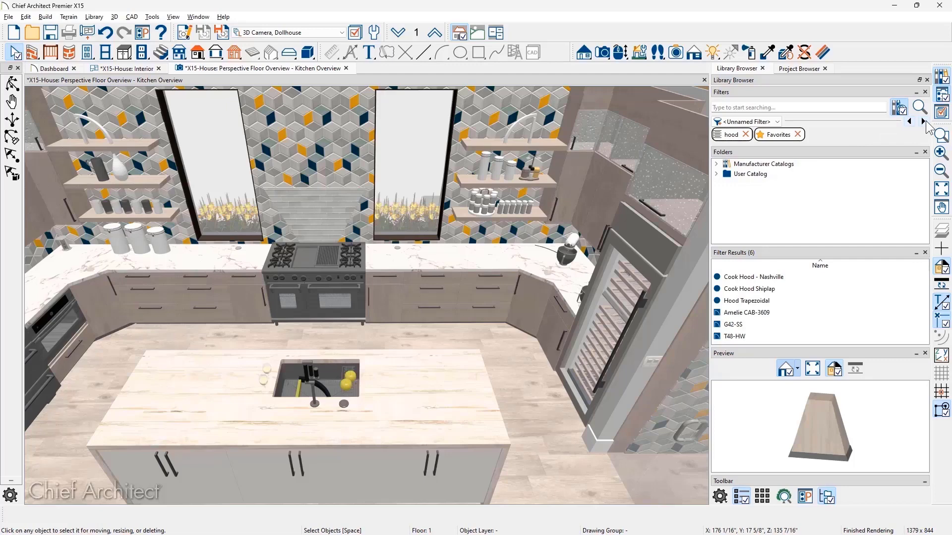
# - Drop the Favorites filter and search the library for 'sloped'
pyautogui.click(923, 121)
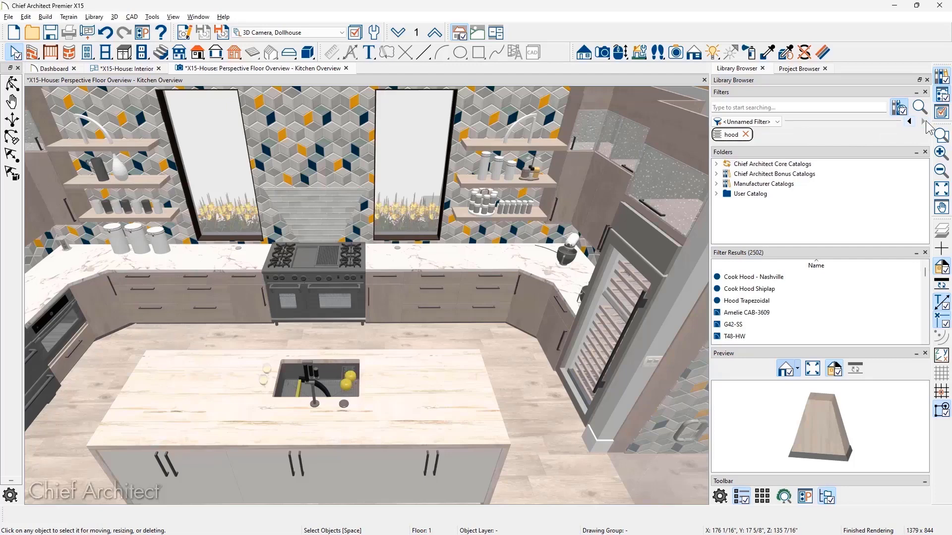
pyautogui.click(813, 105)
pyautogui.write('sloped')
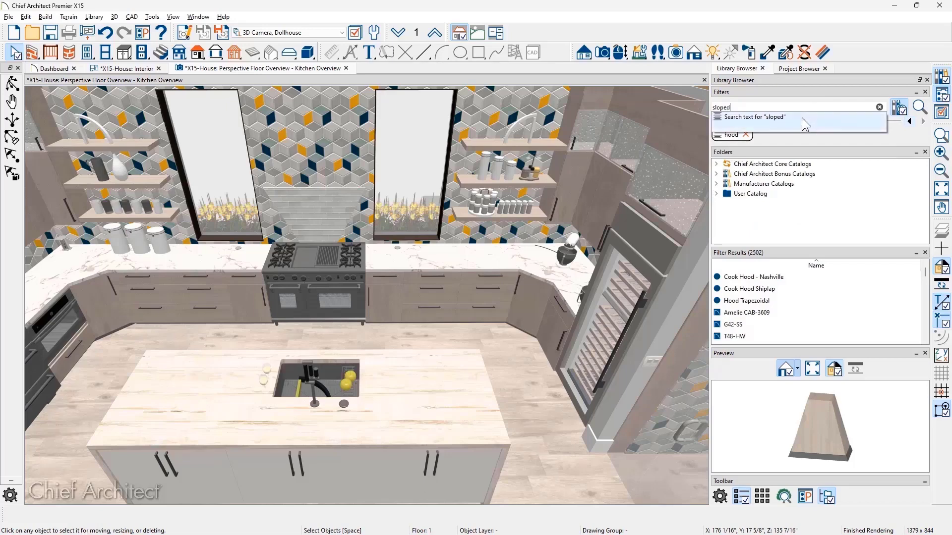
pyautogui.click(801, 117)
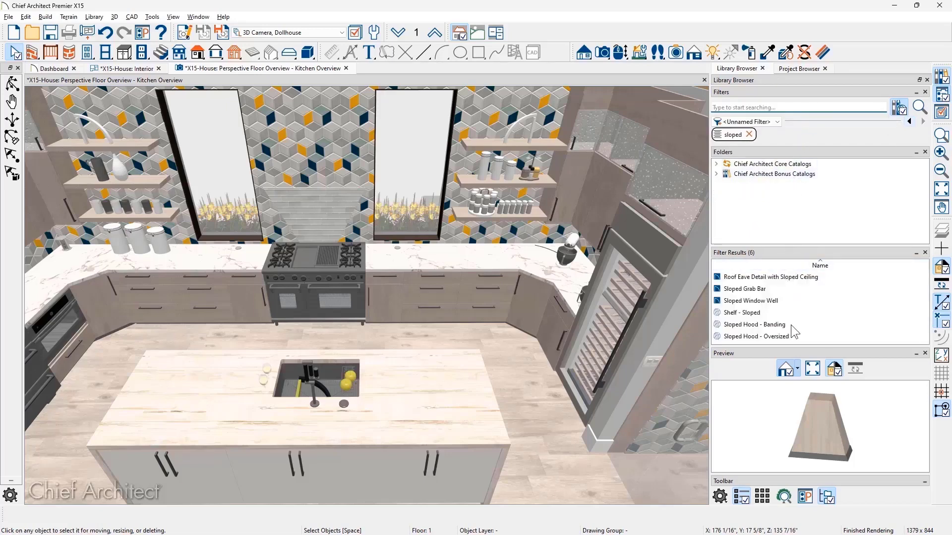
# - Place Sloped Hood - Banding above the range, downloading its missing catalog
pyautogui.click(727, 326)
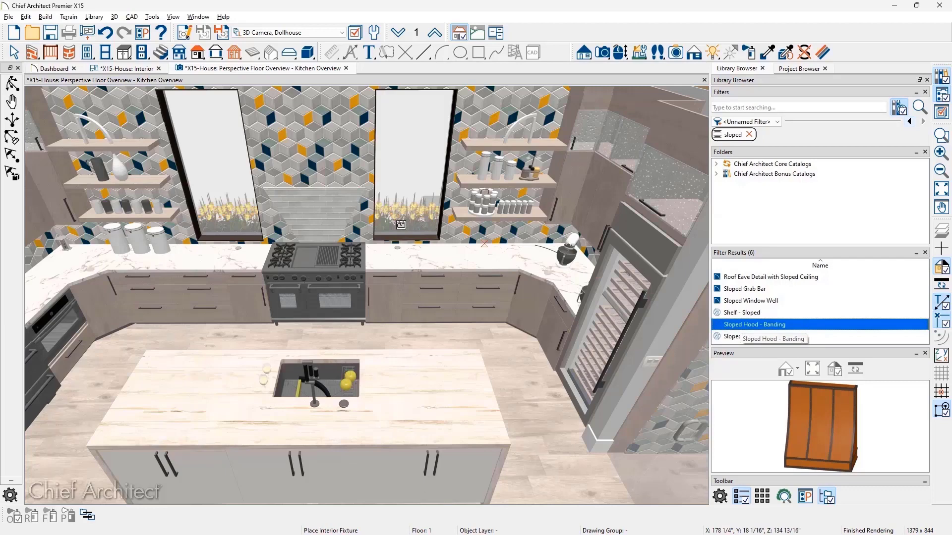
pyautogui.click(324, 188)
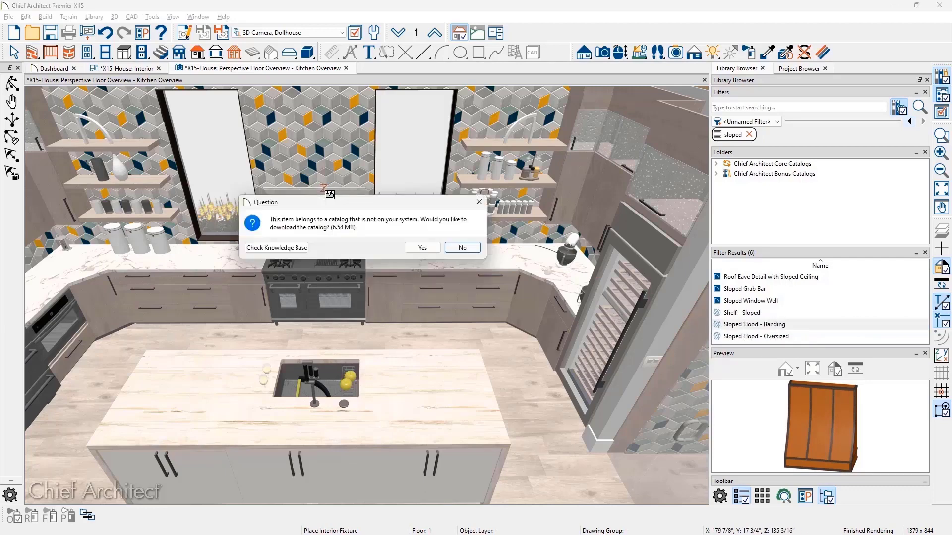
pyautogui.click(421, 247)
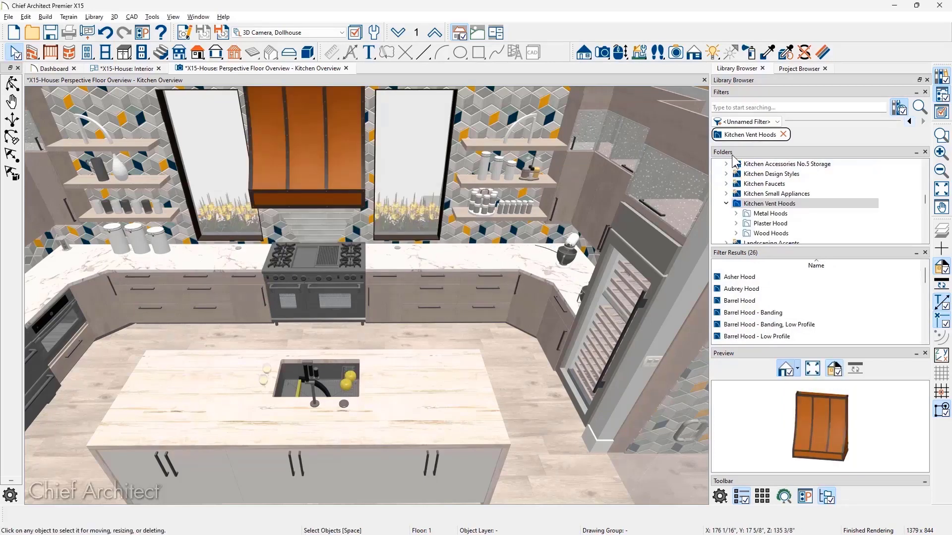
# - Update the Kitchen Small Appliances catalog from its right-click menu
pyautogui.rightClick(751, 194)
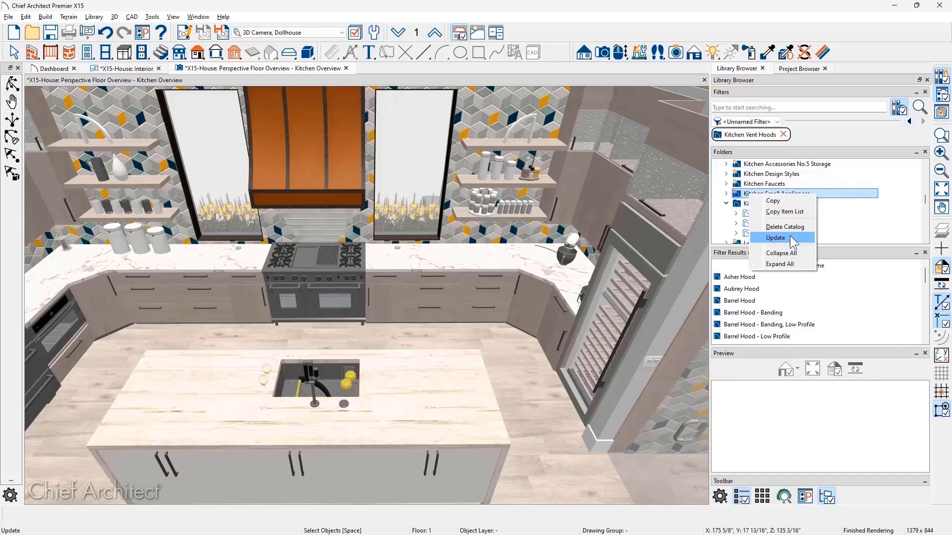
pyautogui.click(792, 241)
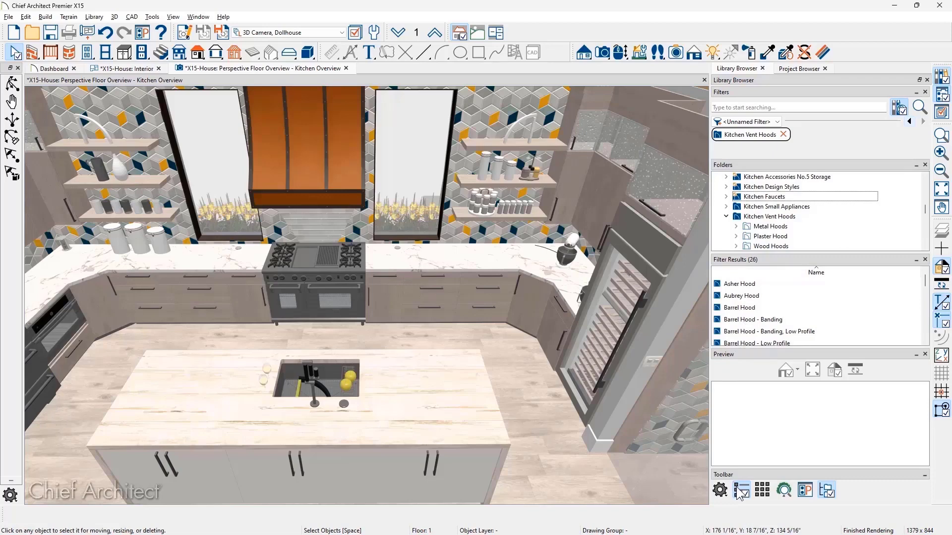
# - Switch library results to Tile Mode and add the Details and Tags panels
pyautogui.click(762, 491)
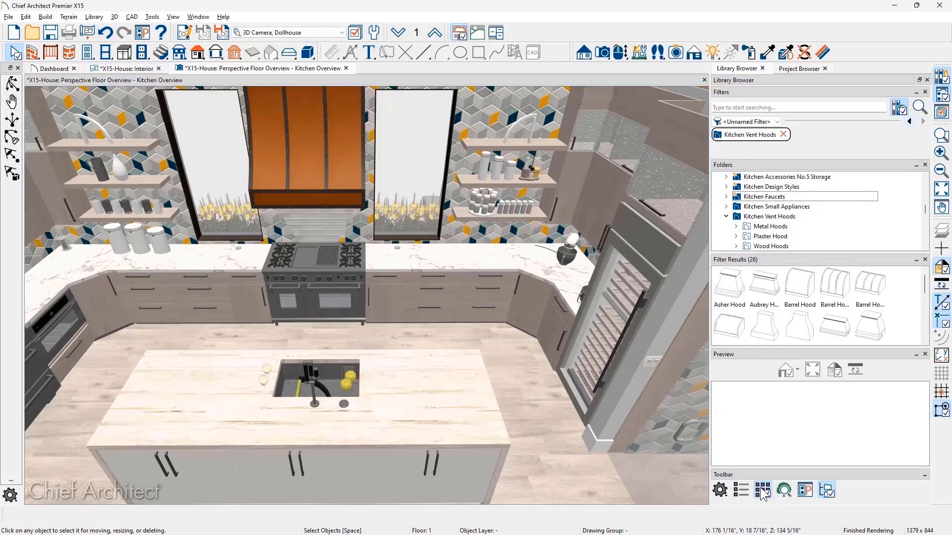
pyautogui.click(719, 491)
pyautogui.click(725, 463)
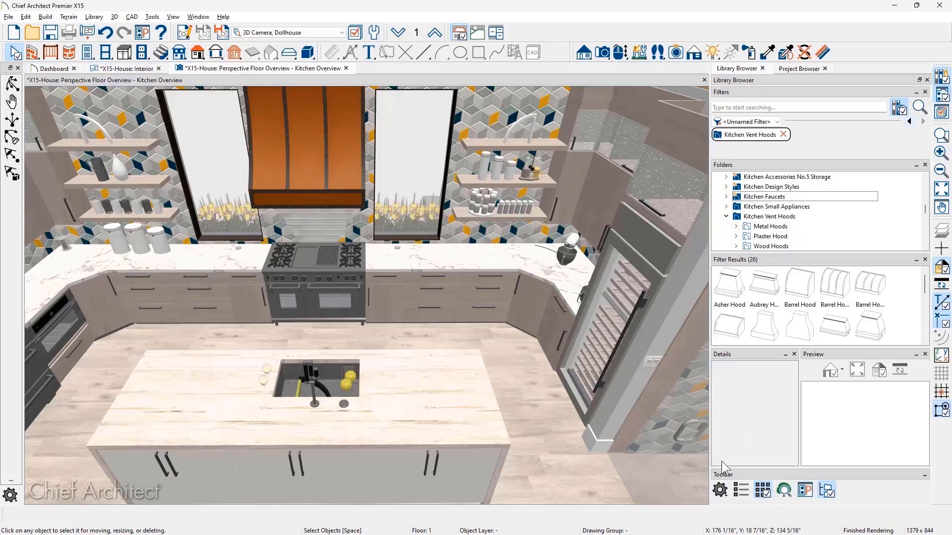
pyautogui.click(720, 491)
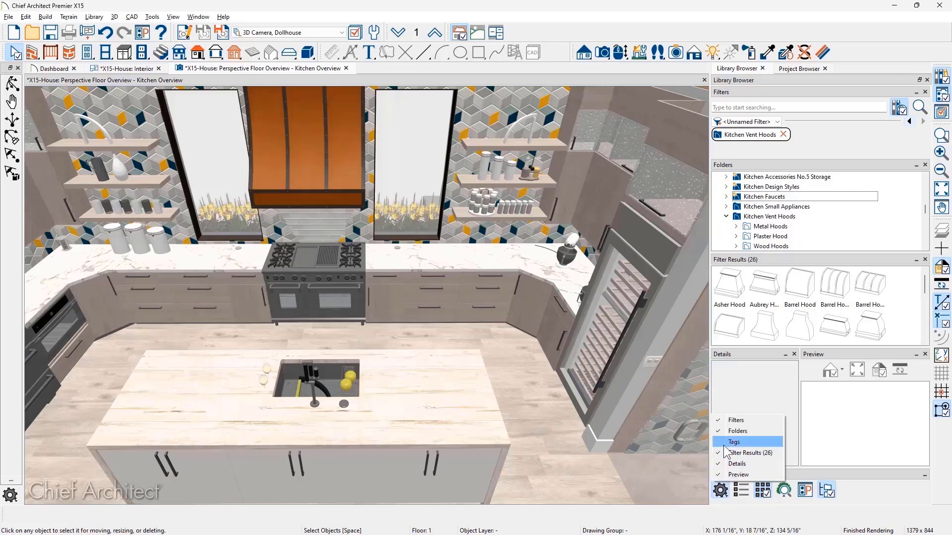
pyautogui.click(725, 445)
# - Mark Barrel Hood - Banding as a favorite and open the library tag manager
pyautogui.click(832, 270)
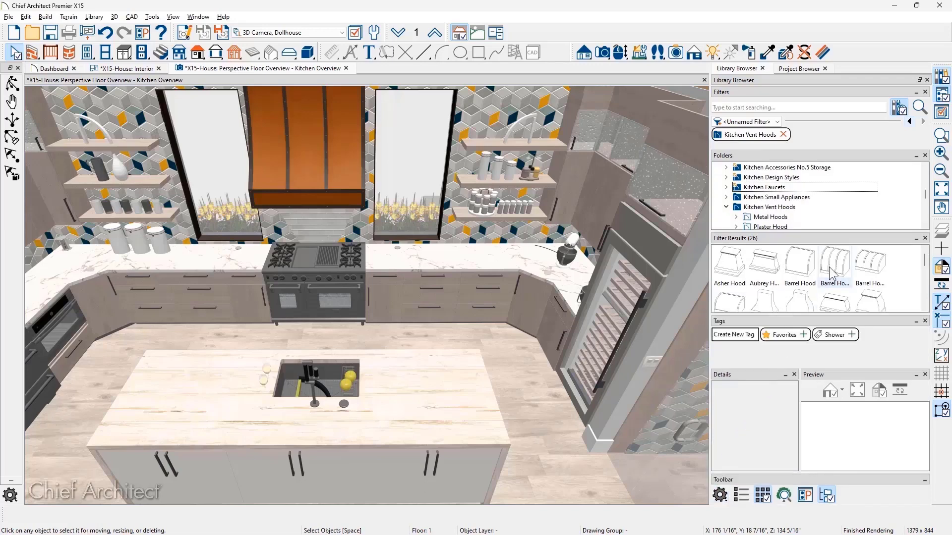
pyautogui.click(787, 376)
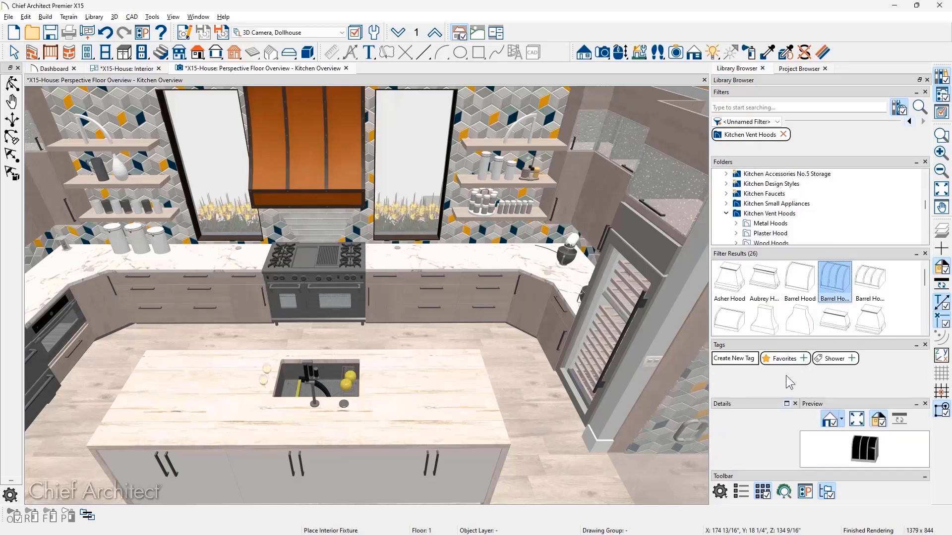
pyautogui.click(787, 404)
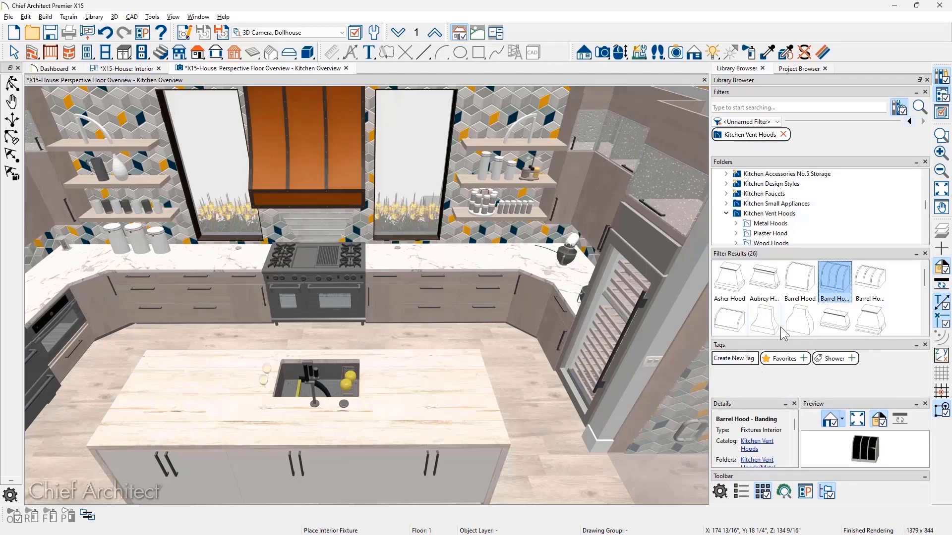
pyautogui.rightClick(840, 297)
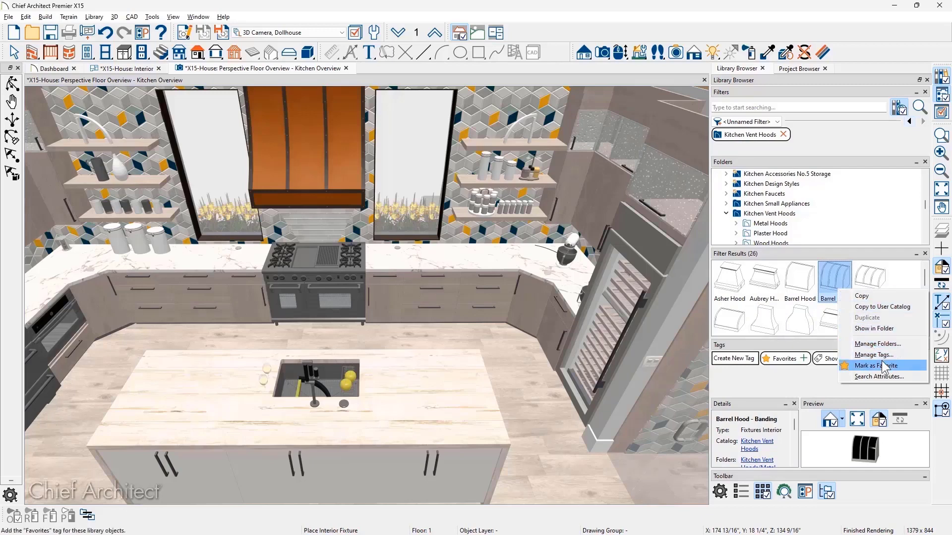
pyautogui.click(882, 366)
pyautogui.rightClick(838, 290)
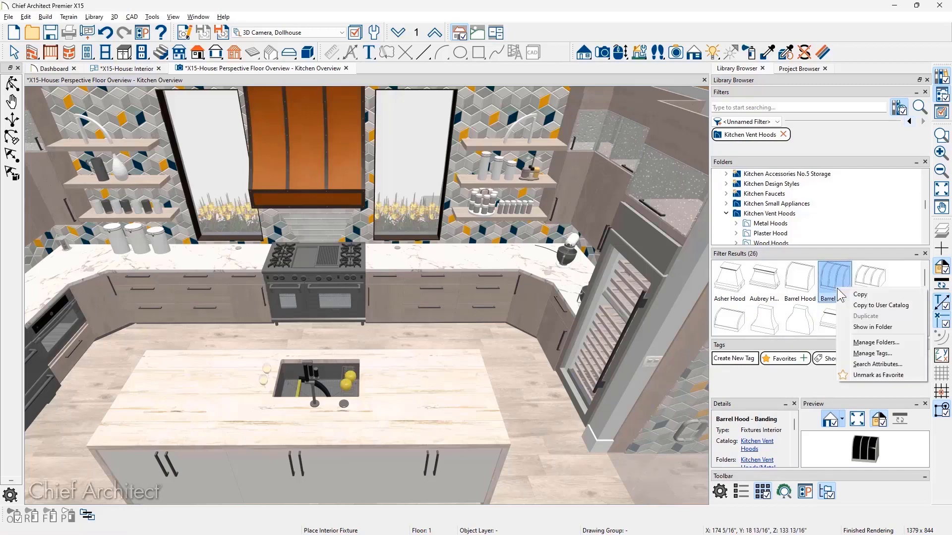
pyautogui.click(895, 355)
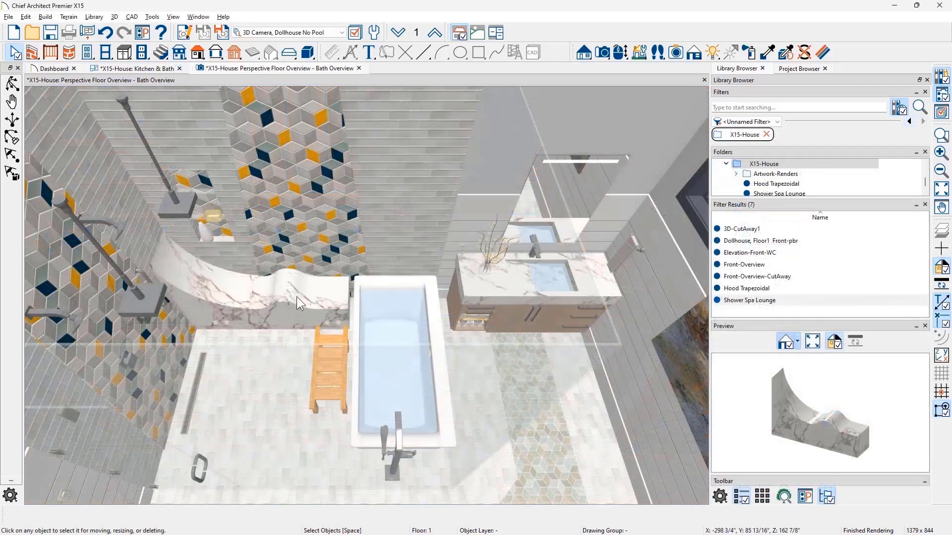
# - Select the curved marble lounge solid in the bath perspective overview
pyautogui.click(266, 314)
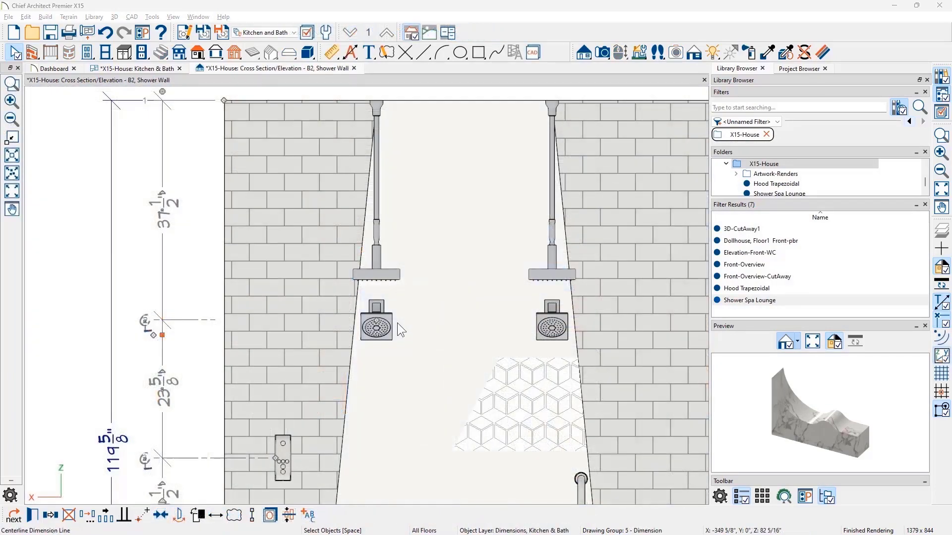
# - Snap the shower wall dimension to the showerhead edge, then open Coordinate System preferences
pyautogui.moveTo(397, 324); pyautogui.dragTo(381, 309)
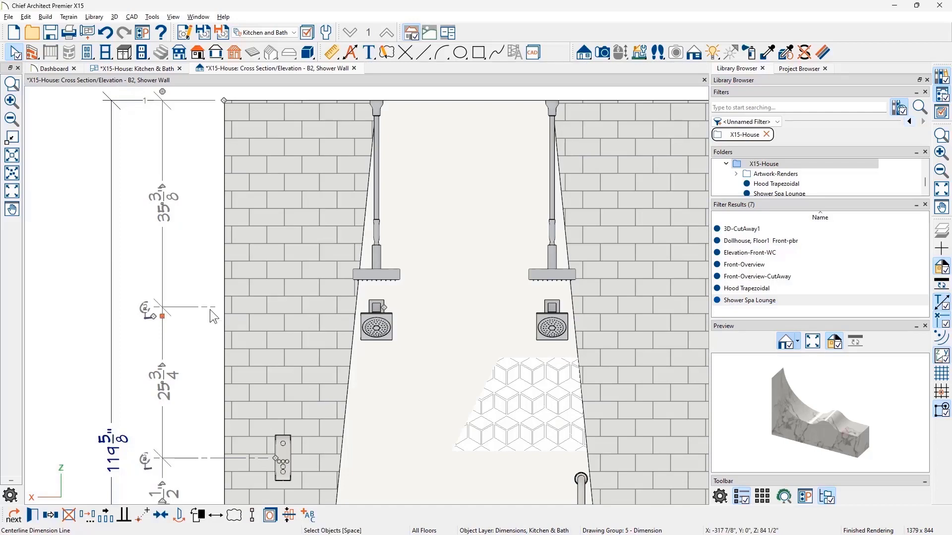
pyautogui.moveTo(210, 308); pyautogui.dragTo(356, 314)
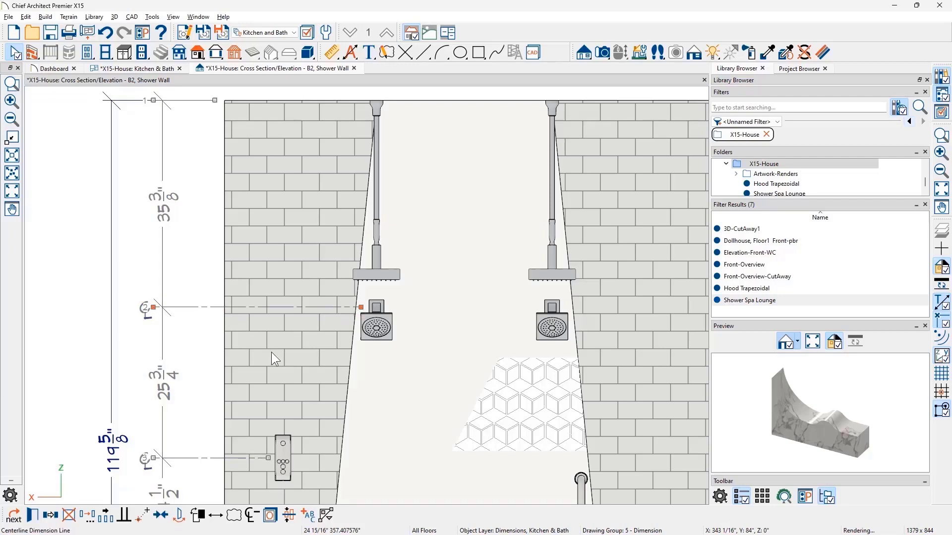
pyautogui.doubleClick(59, 486)
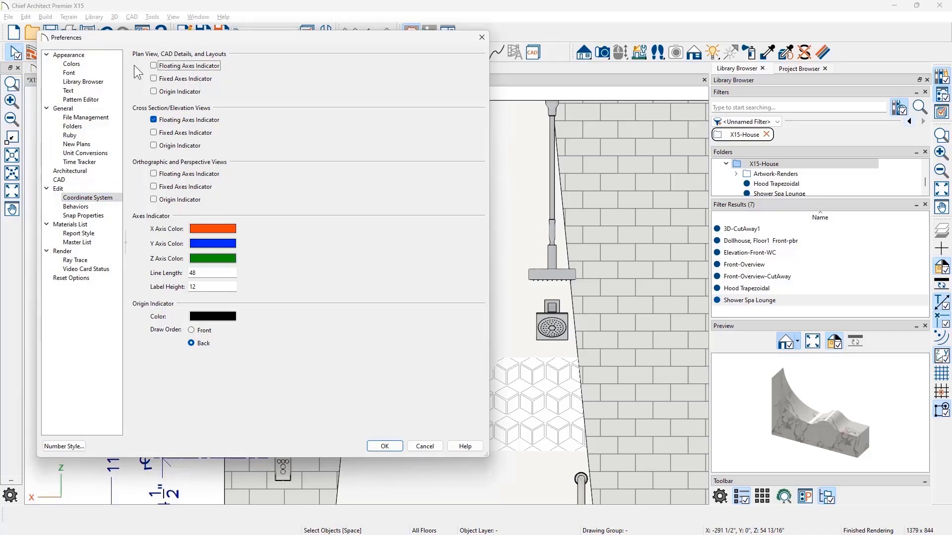
# - Close Preferences without changes and turn on the Coordinate System Indicator origin display
pyautogui.press('Return')
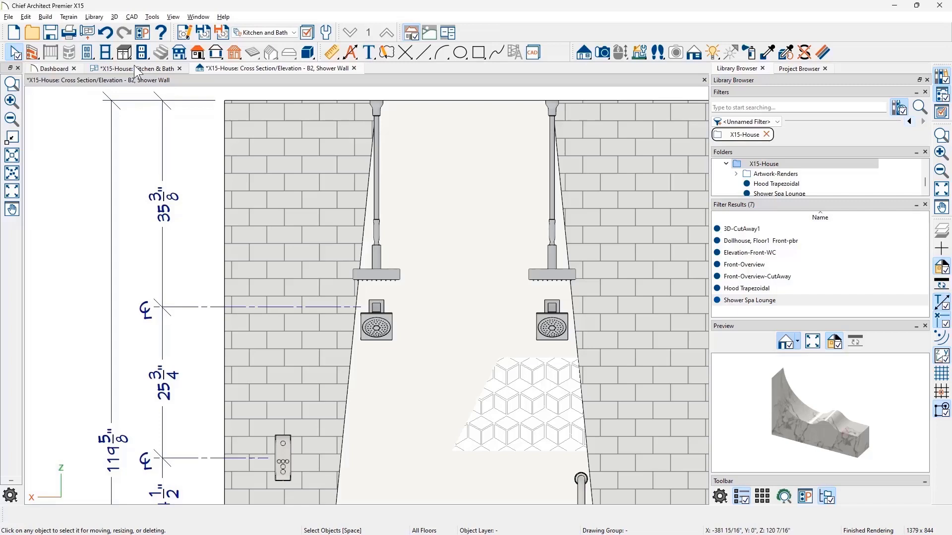
pyautogui.click(173, 17)
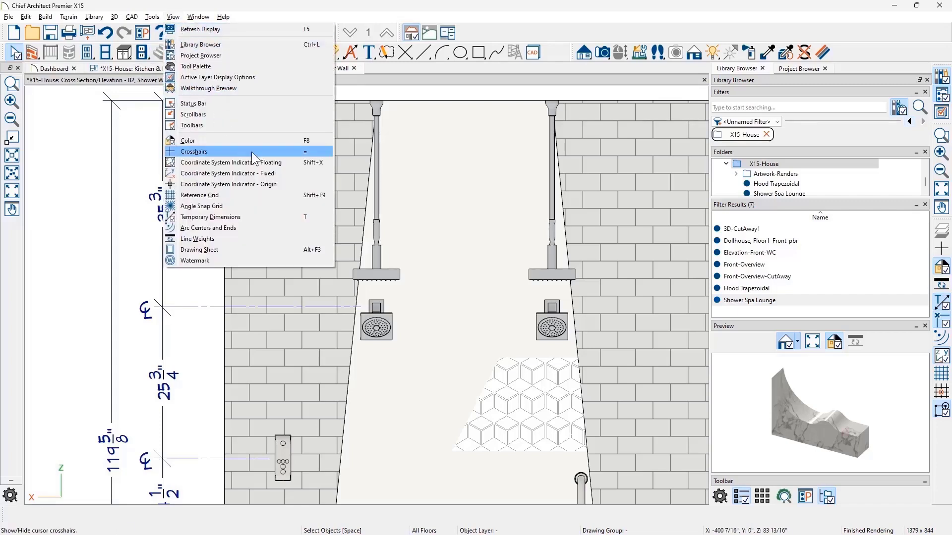
pyautogui.click(296, 186)
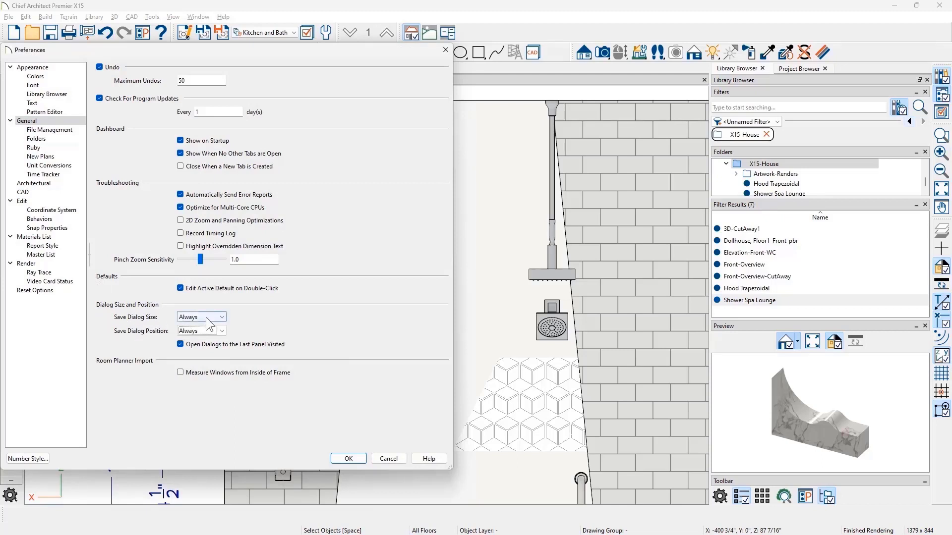
# - Keep Save Dialog Size and Position set to Always and confirm the preferences
pyautogui.click(222, 318)
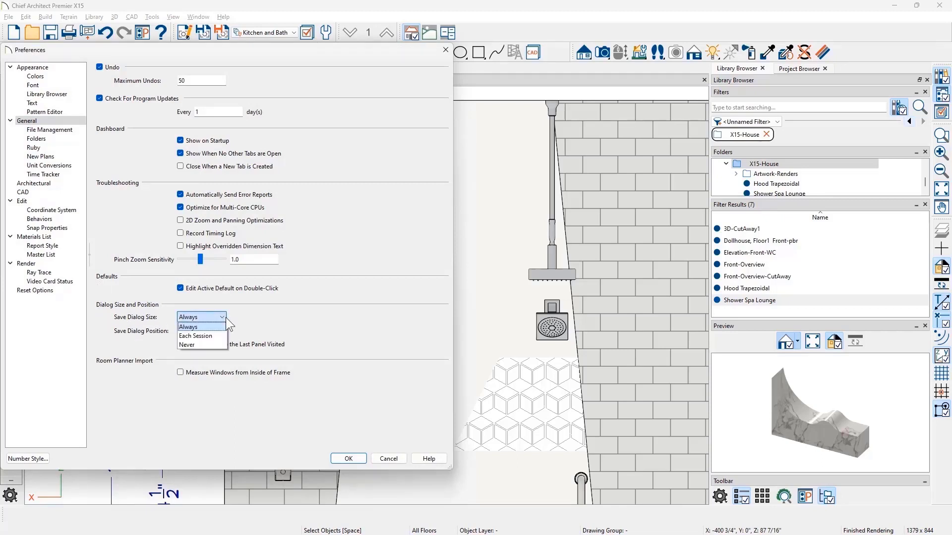
pyautogui.click(223, 327)
pyautogui.click(349, 459)
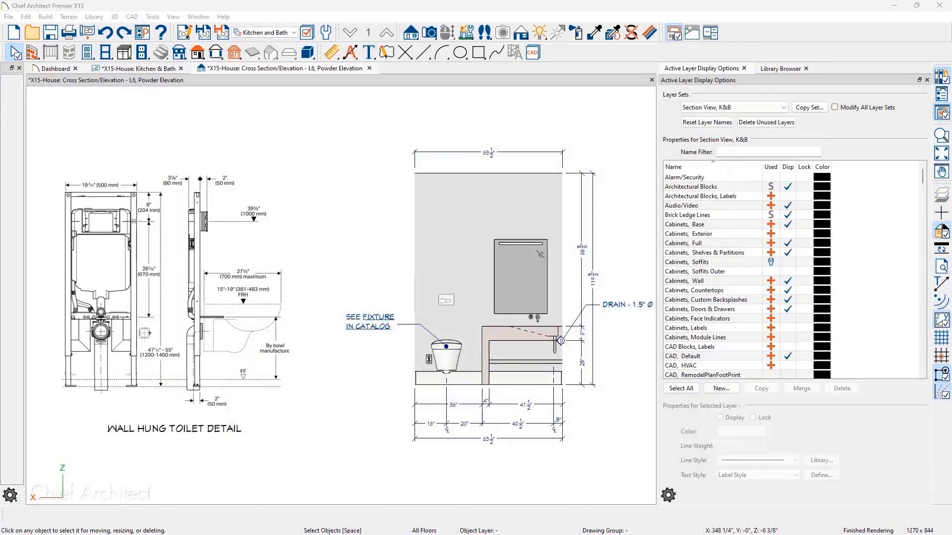
# - Drag Wall Hung Toilet Detail.pdf to the left side of the elevation and import its current page
pyautogui.click(801, 353)
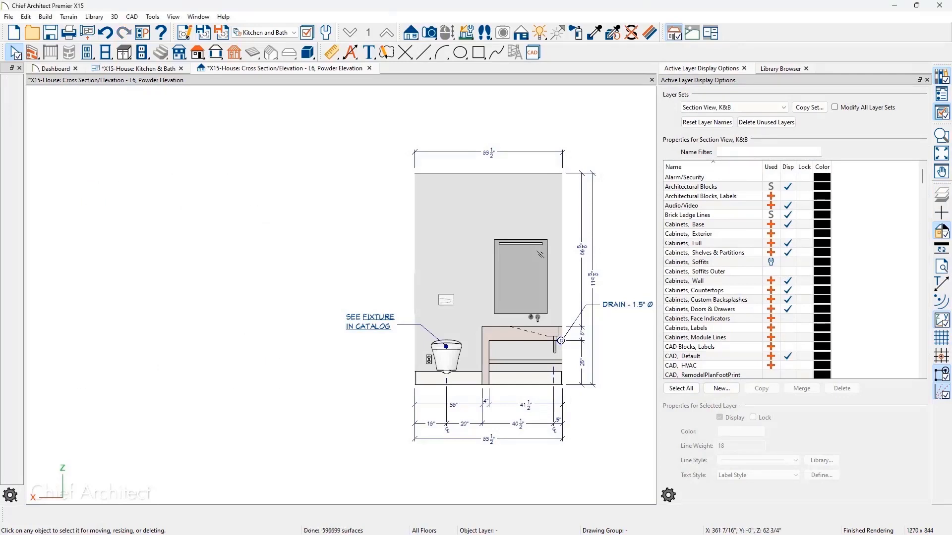
pyautogui.moveTo(801, 353)
pyautogui.mouseDown()
pyautogui.moveTo(779, 202)
pyautogui.moveTo(293, 250)
pyautogui.moveTo(158, 277)
pyautogui.mouseUp()
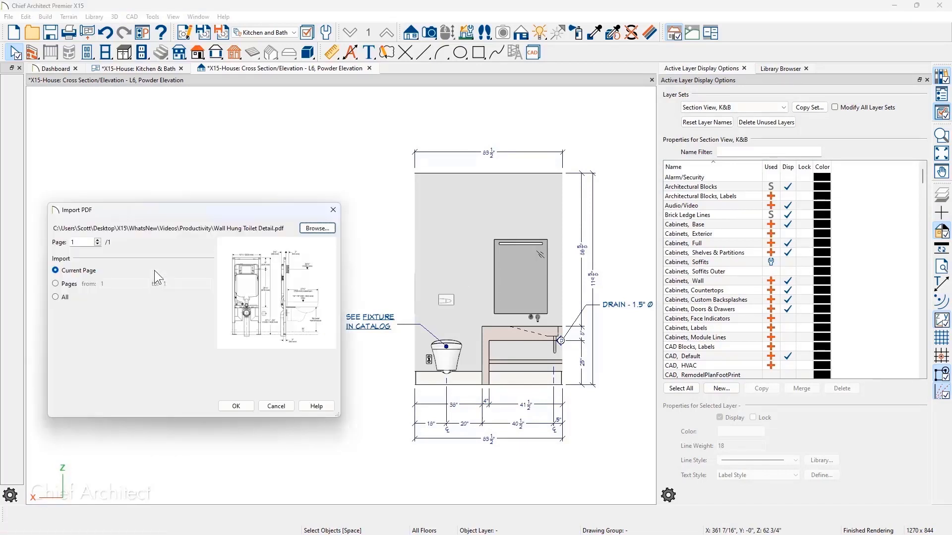
pyautogui.click(224, 410)
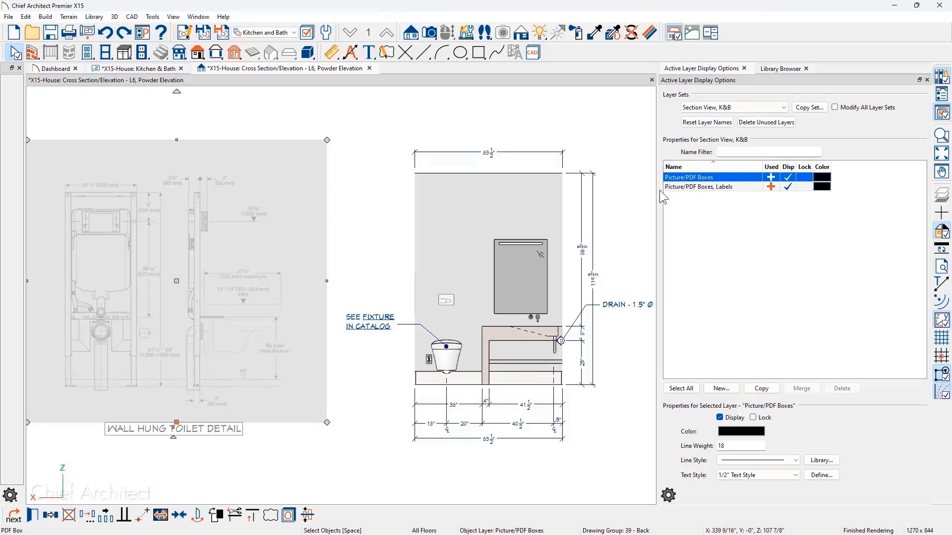
# - Give the PDF box the custom label 'Wall Hung Toilet Detail'
pyautogui.doubleClick(287, 275)
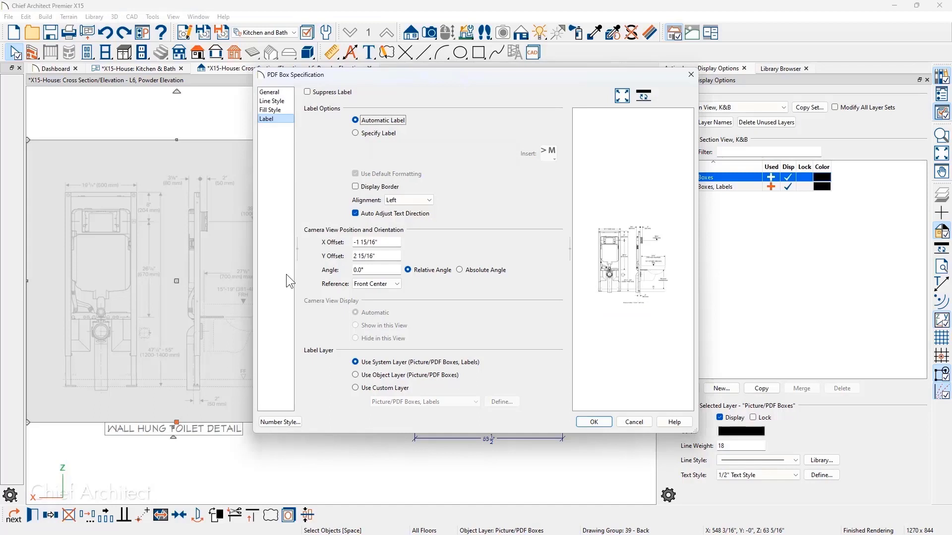
pyautogui.click(353, 133)
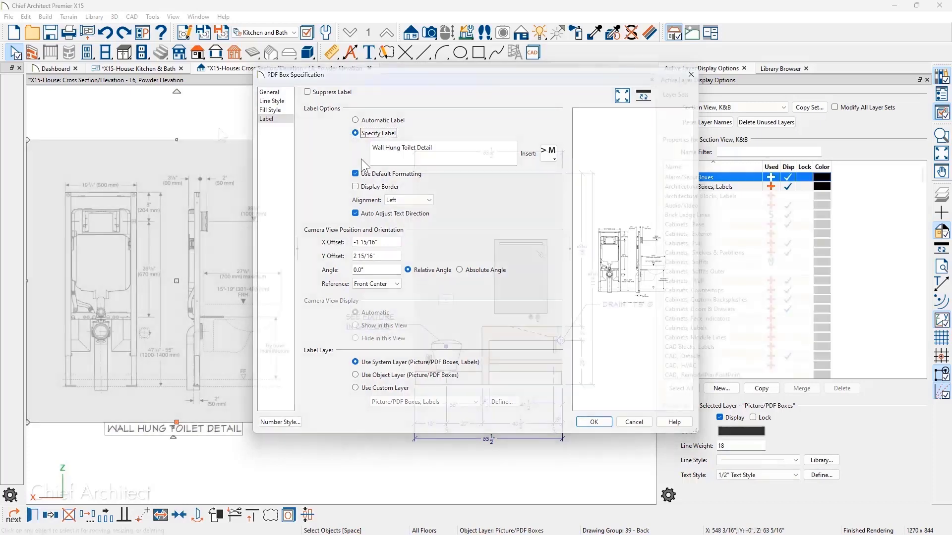
pyautogui.press('Return')
pyautogui.hotkey('alt', 't')
# - In the Time Log, give the first six entries the user's initials and the note 'Preliminary Designing'
pyautogui.moveTo(219, 127)
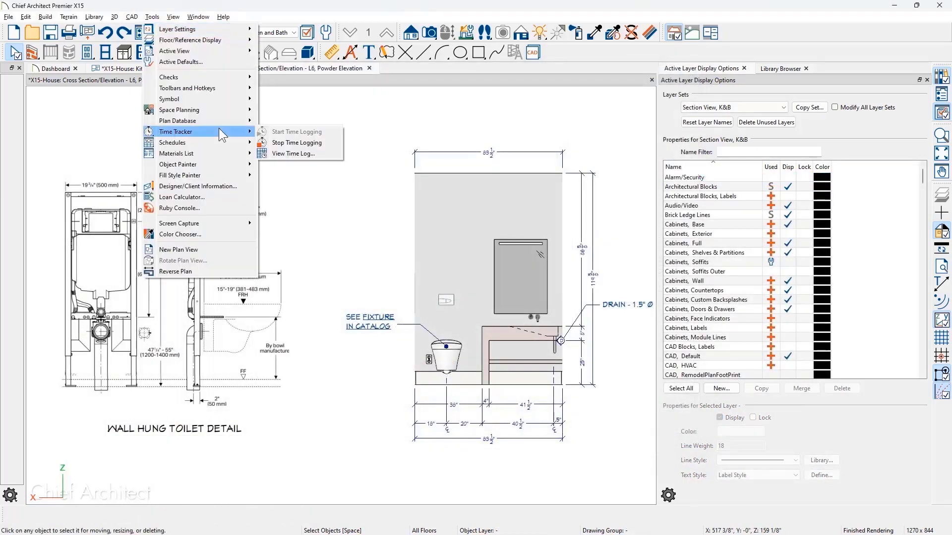
pyautogui.click(315, 154)
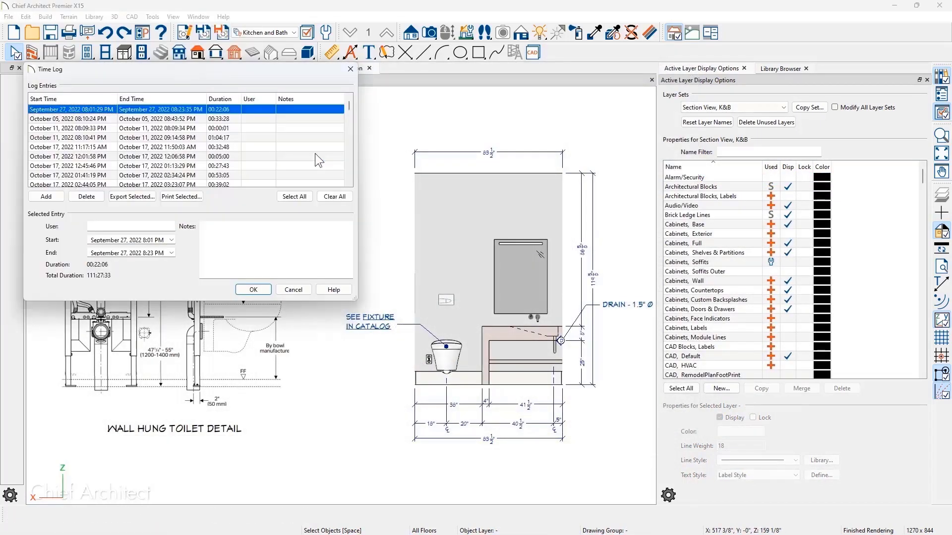
pyautogui.keyDown('shift'); pyautogui.click(124, 156); pyautogui.keyUp('shift')
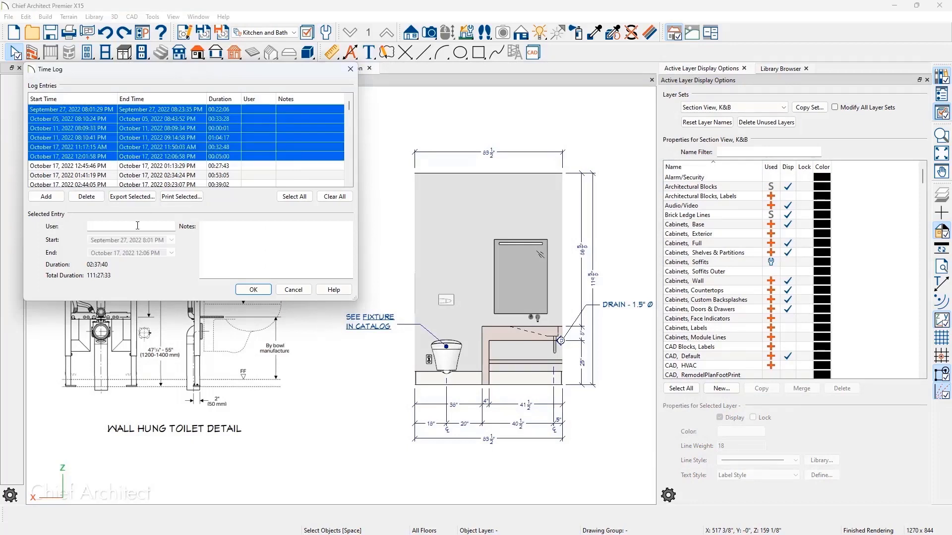
pyautogui.write('SH')
pyautogui.click(204, 228)
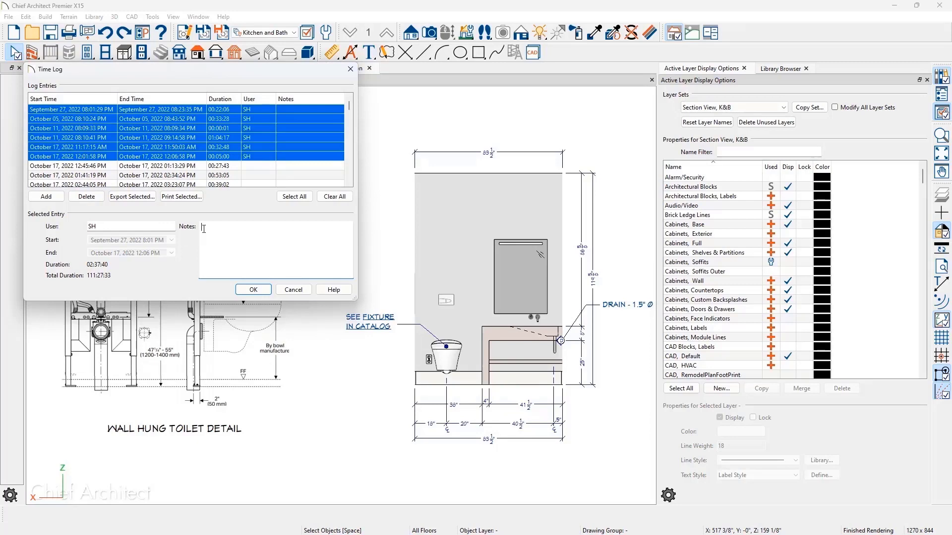
pyautogui.write('Preliminary Designing')
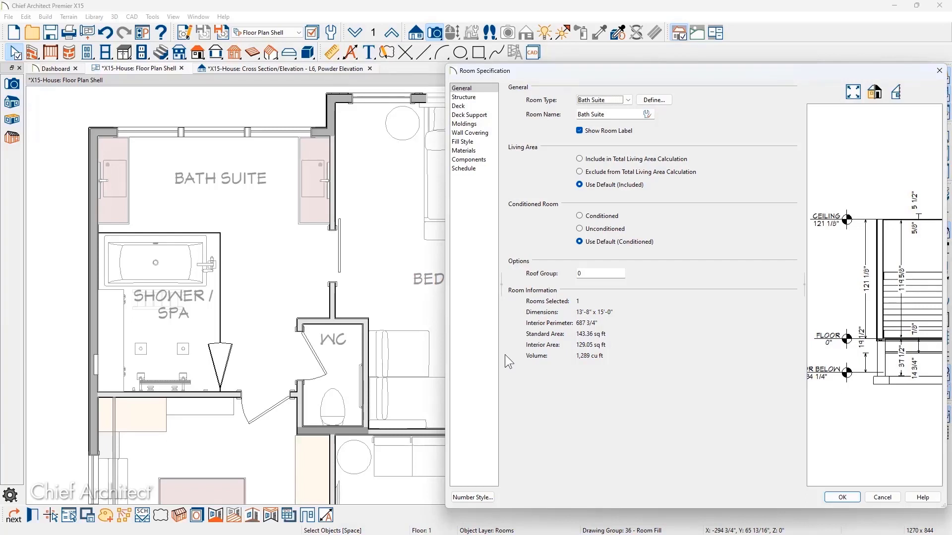
# - Read the combined Bath Suite, Shower/Spa and WC room info: 241.65 sq ft, 2,167.72 cu ft
pyautogui.press('Return')
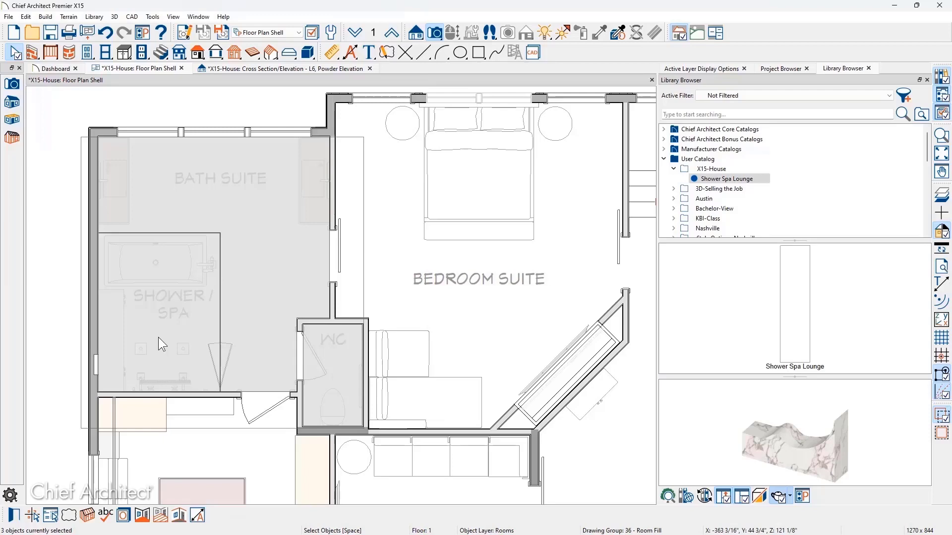
pyautogui.press('e')
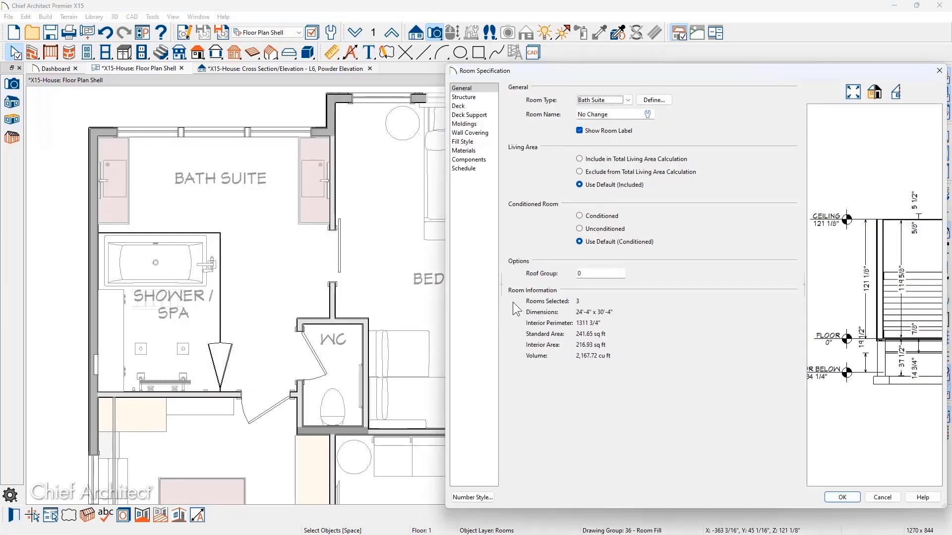
pyautogui.press('Escape')
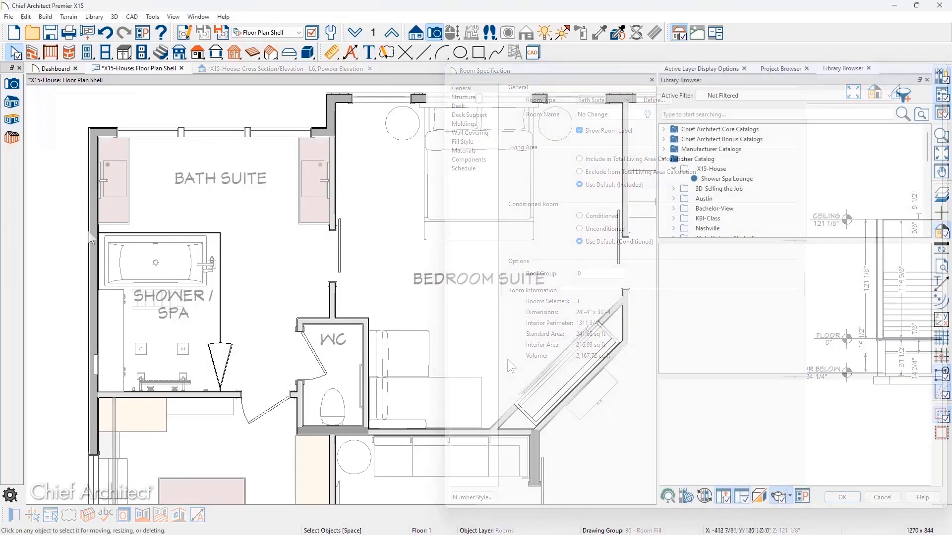
# - Replace the Arial and Chief Blueprint fonts with Agency FB through Replace Fonts
pyautogui.hotkey('alt', 'e')
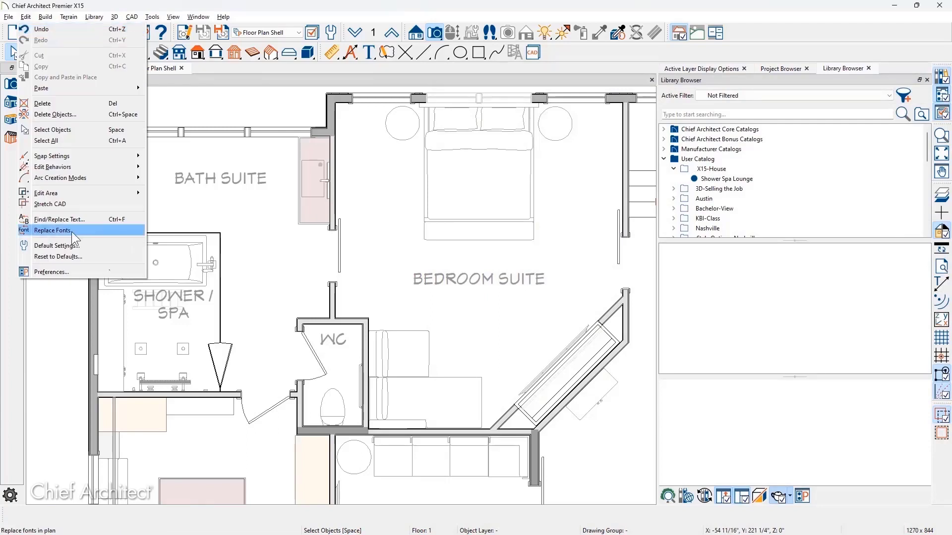
pyautogui.click(71, 231)
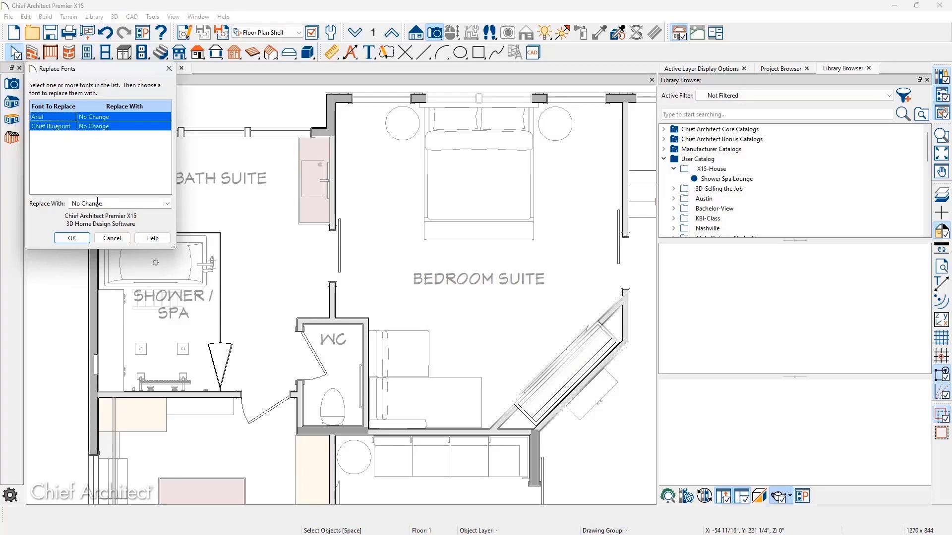
pyautogui.click(166, 204)
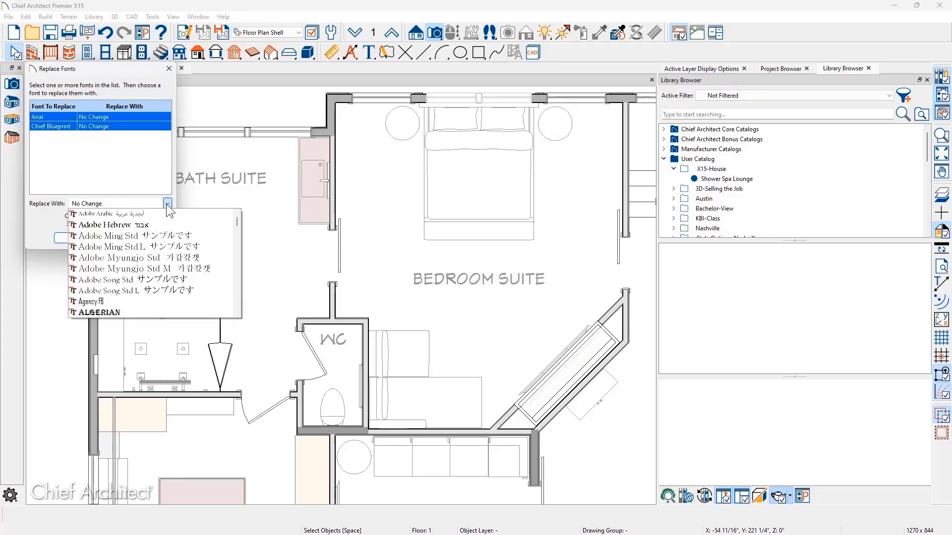
pyautogui.click(147, 300)
pyautogui.click(76, 237)
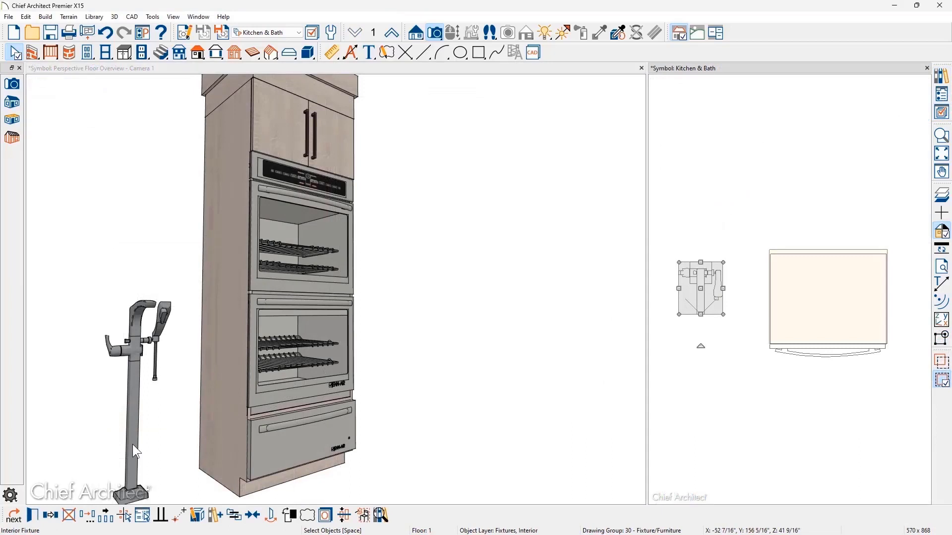
# - Open the Floor Mount Tub Filler Trim specification and review its Sizing, 3D, 2D Block and Options panels
pyautogui.click(32, 516)
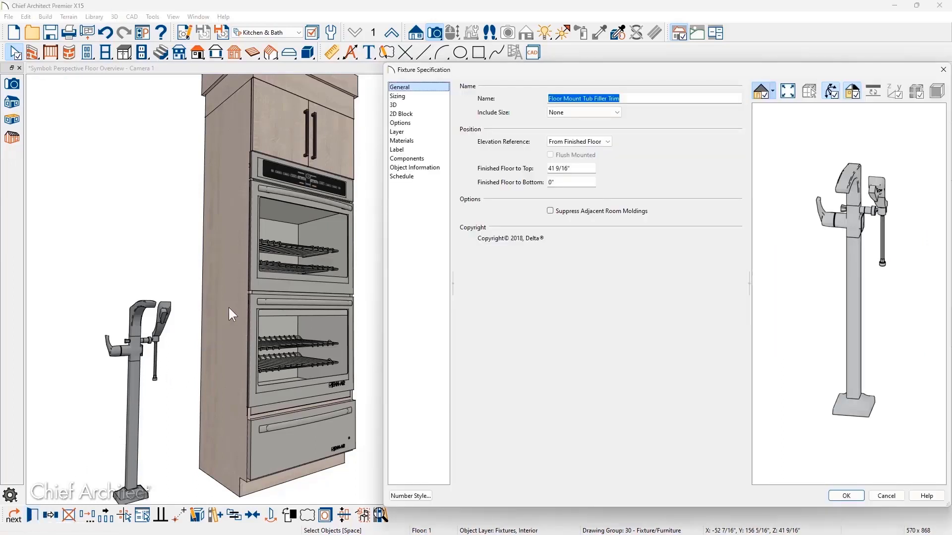
pyautogui.click(418, 96)
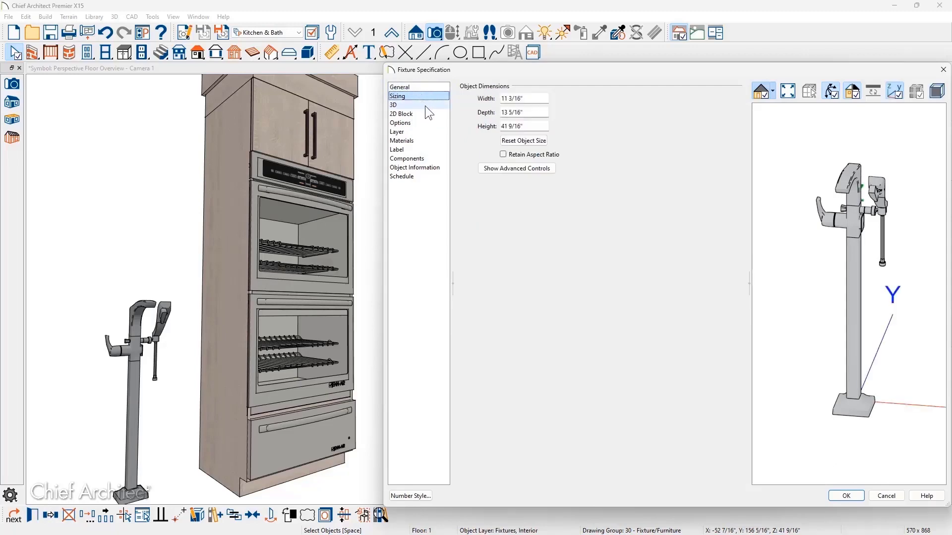
pyautogui.click(425, 105)
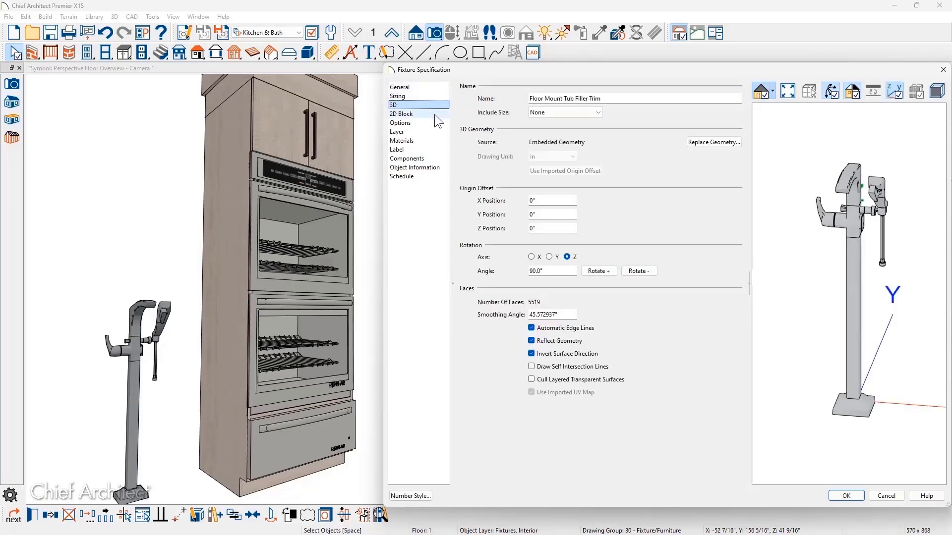
pyautogui.click(435, 114)
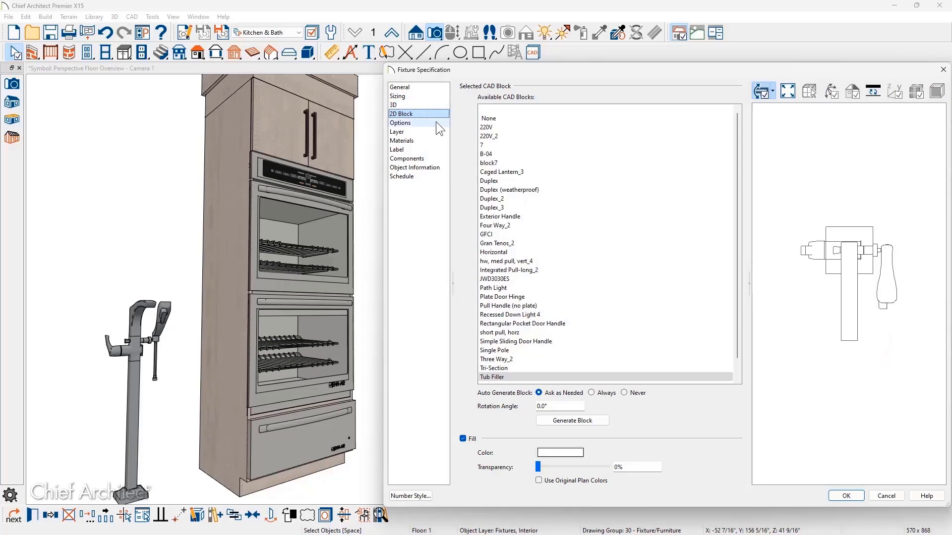
pyautogui.click(436, 122)
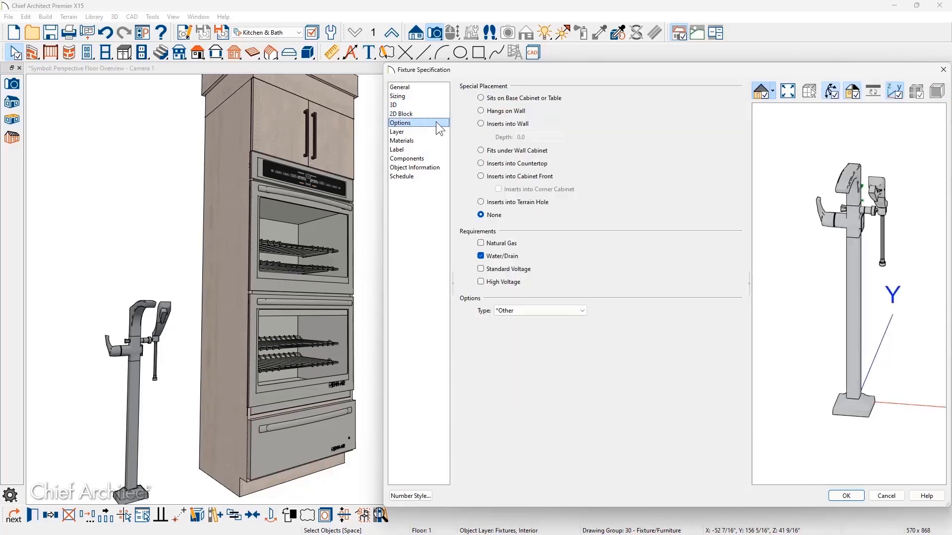